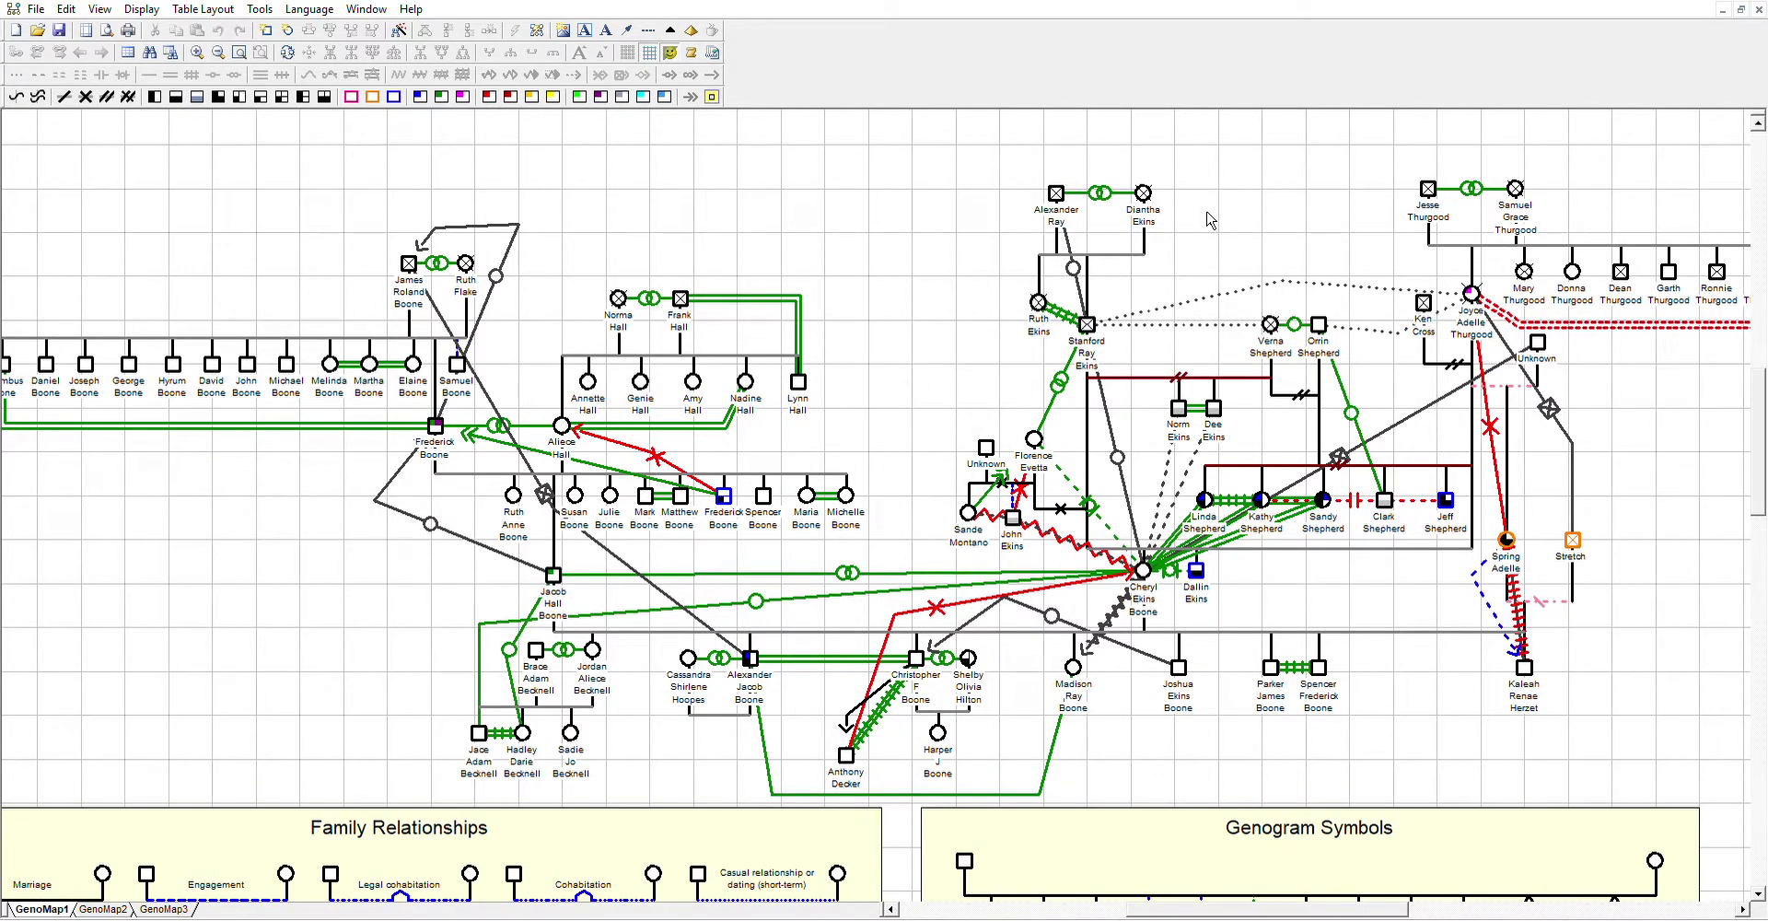
Examine the genogram across both families, then closely inspect the mother's parents, grandparents, half-siblings and their relationship lines
{"action": "scroll", "coordinate": [1209, 219], "scroll_direction": "left", "scroll_amount": 6}
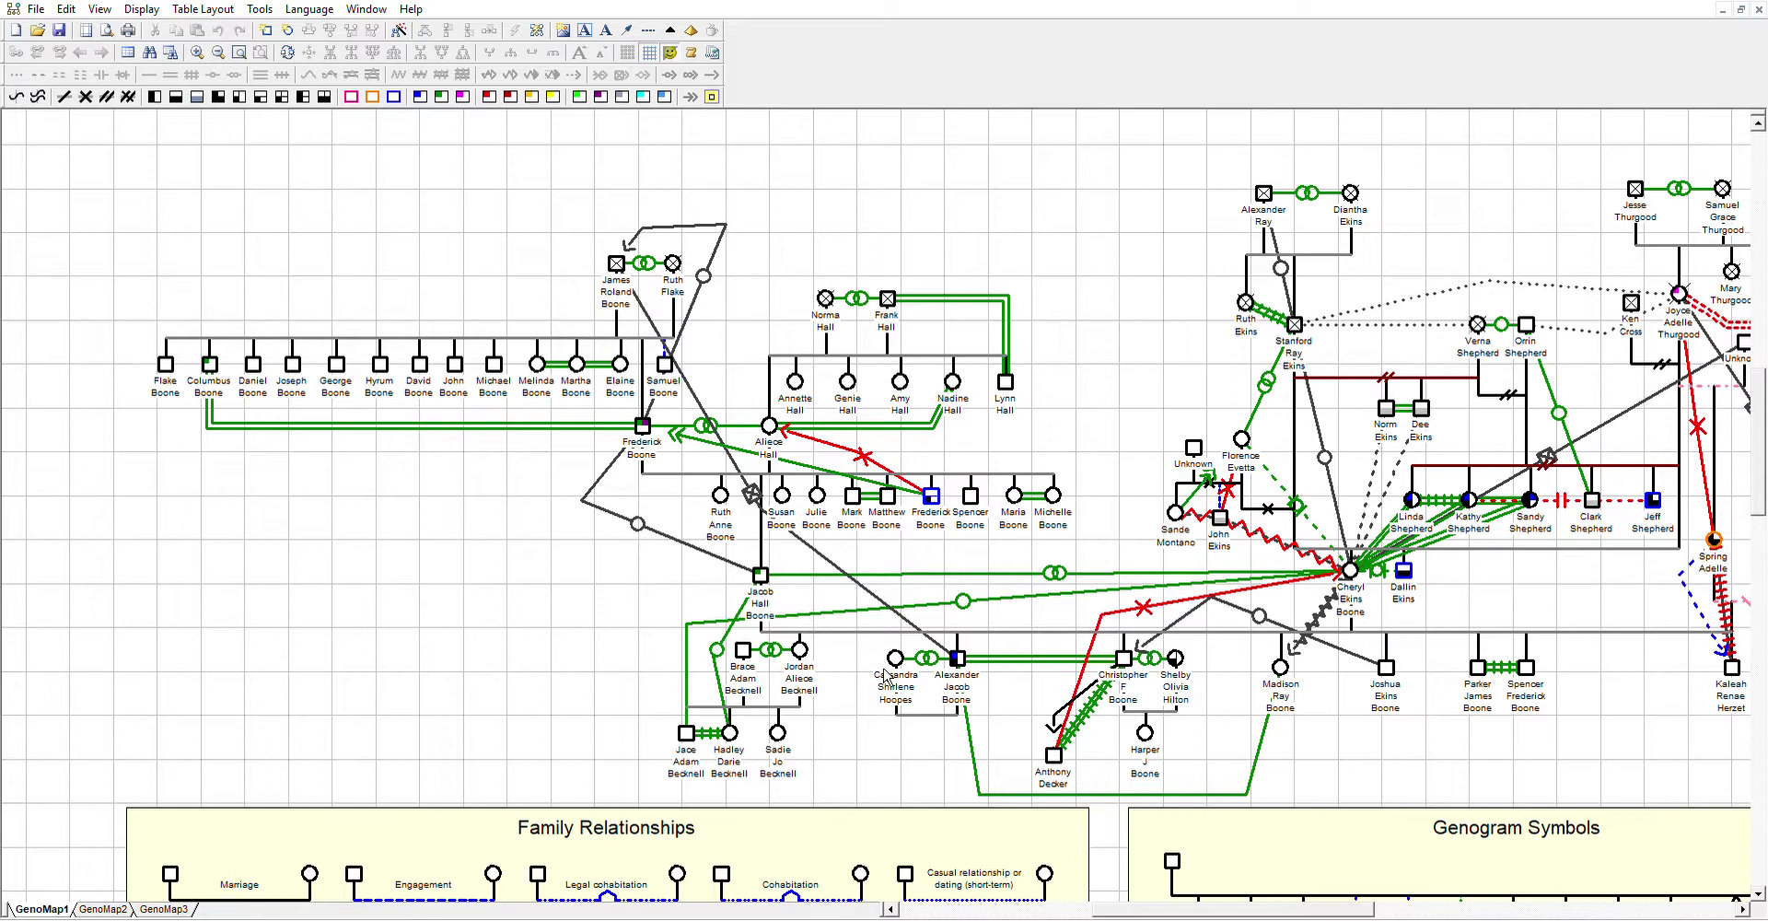
{"action": "scroll", "coordinate": [884, 676], "scroll_direction": "right", "scroll_amount": 6}
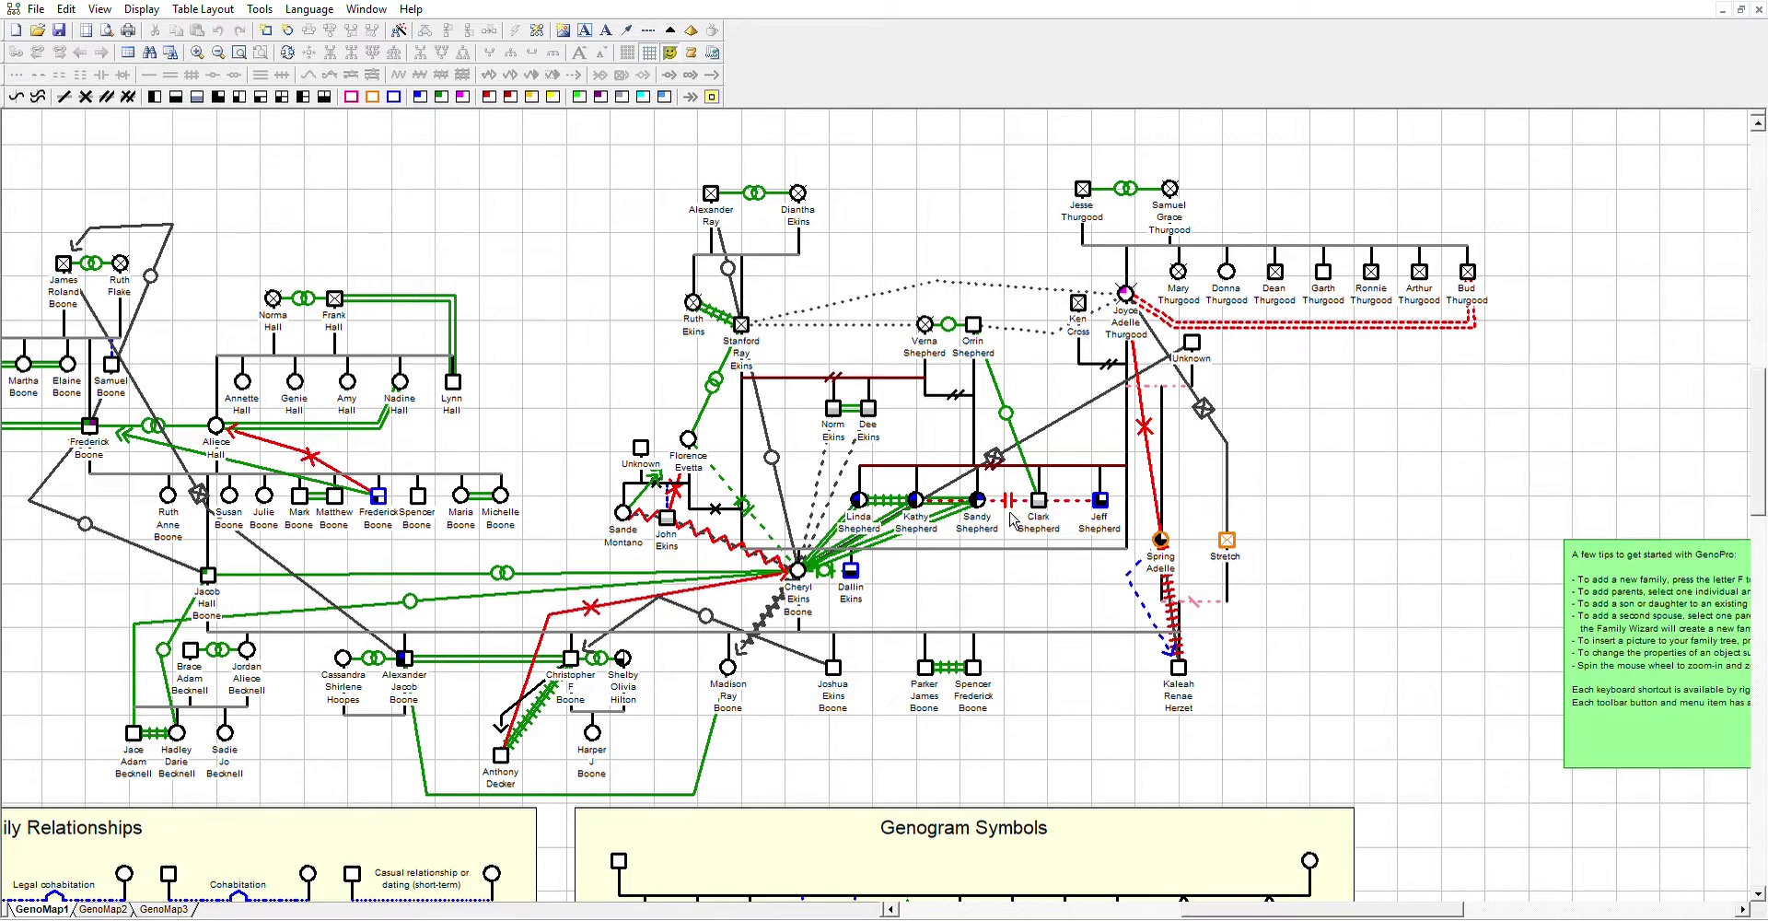
{"action": "scroll", "coordinate": [1011, 520], "scroll_direction": "left", "scroll_amount": 6}
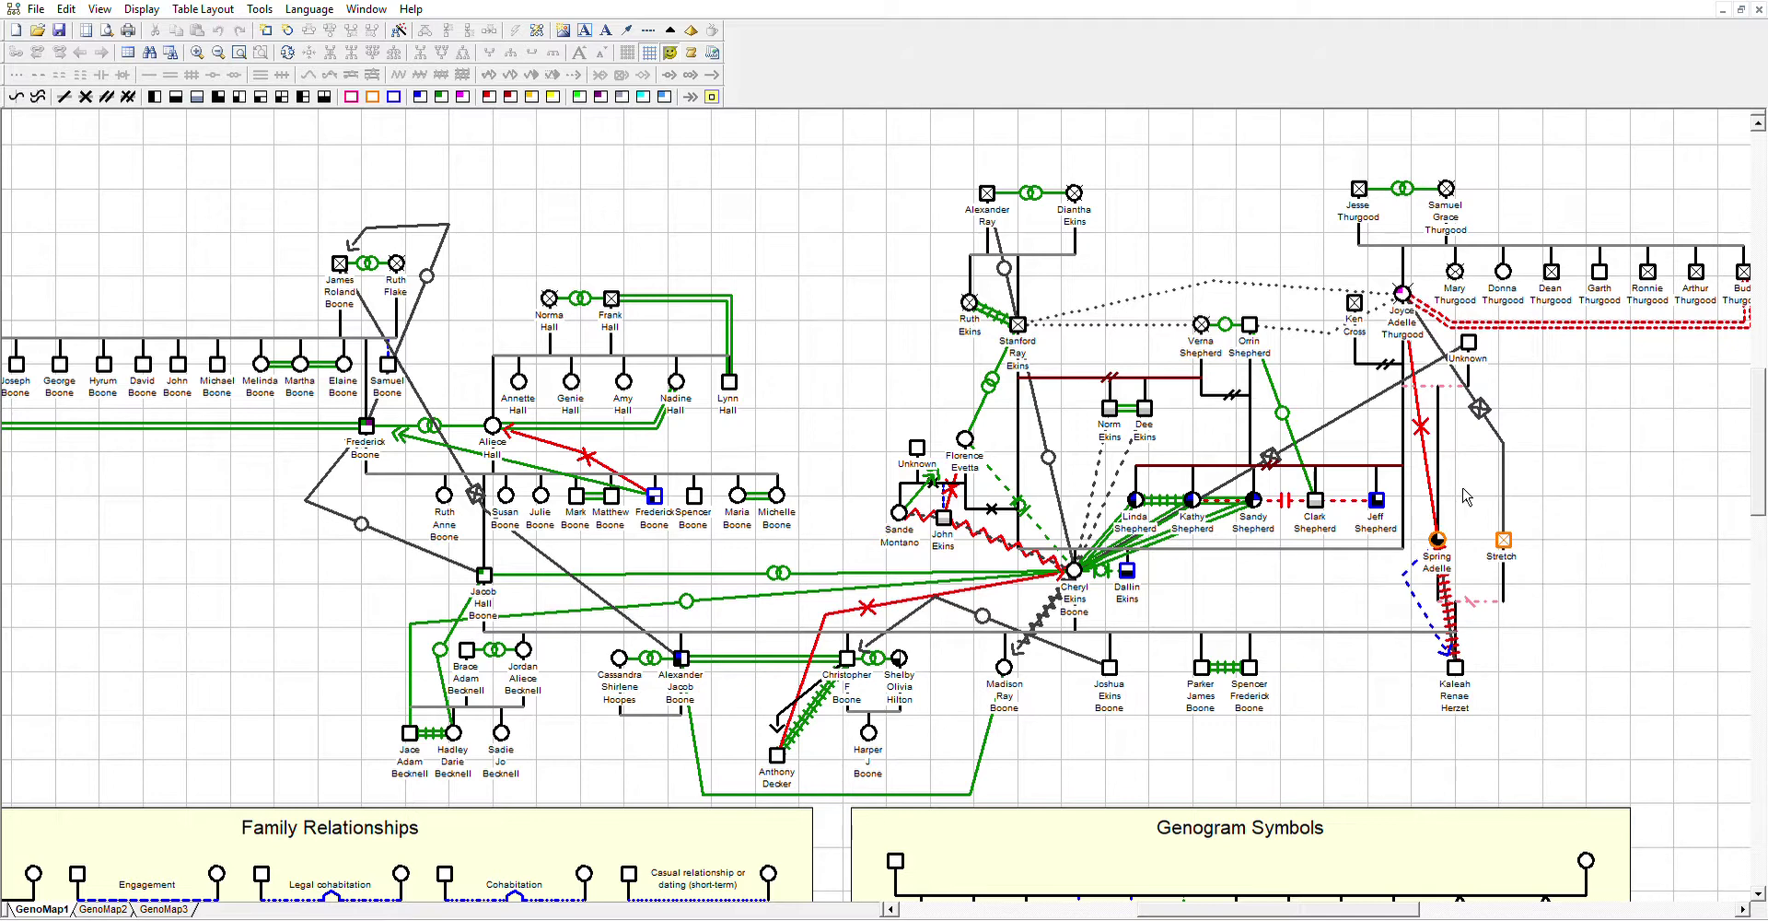
{"action": "scroll", "coordinate": [1433, 434], "scroll_direction": "up", "scroll_amount": 4}
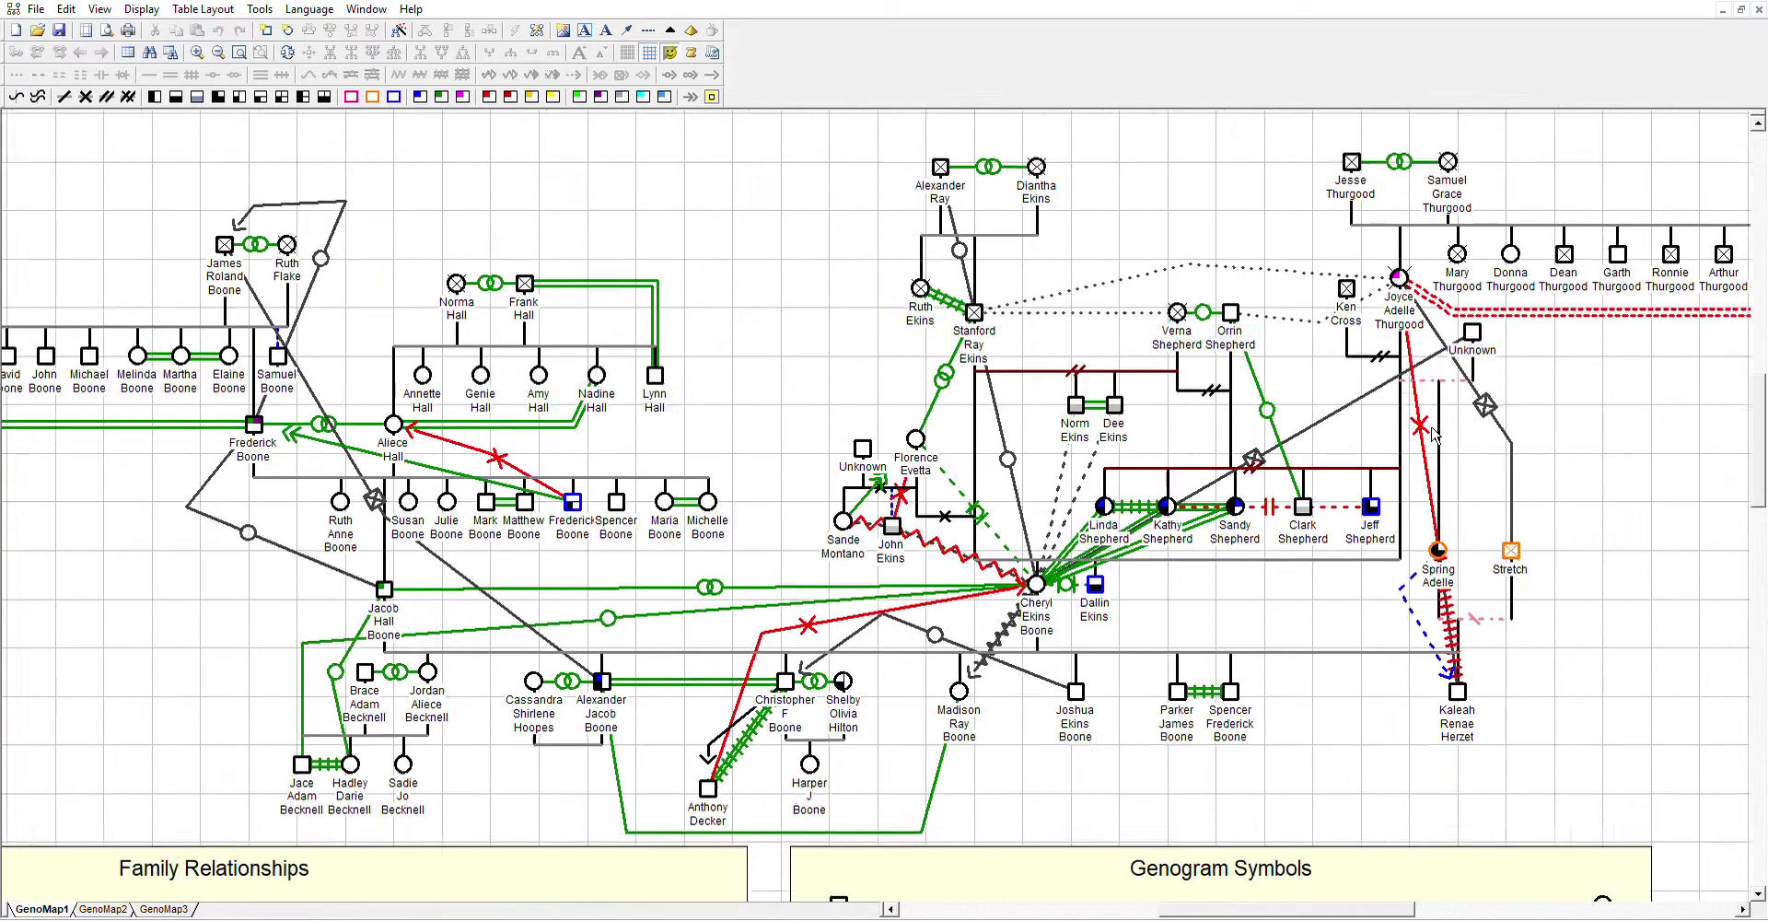
{"action": "scroll", "coordinate": [1433, 435], "scroll_direction": "up", "scroll_amount": 3}
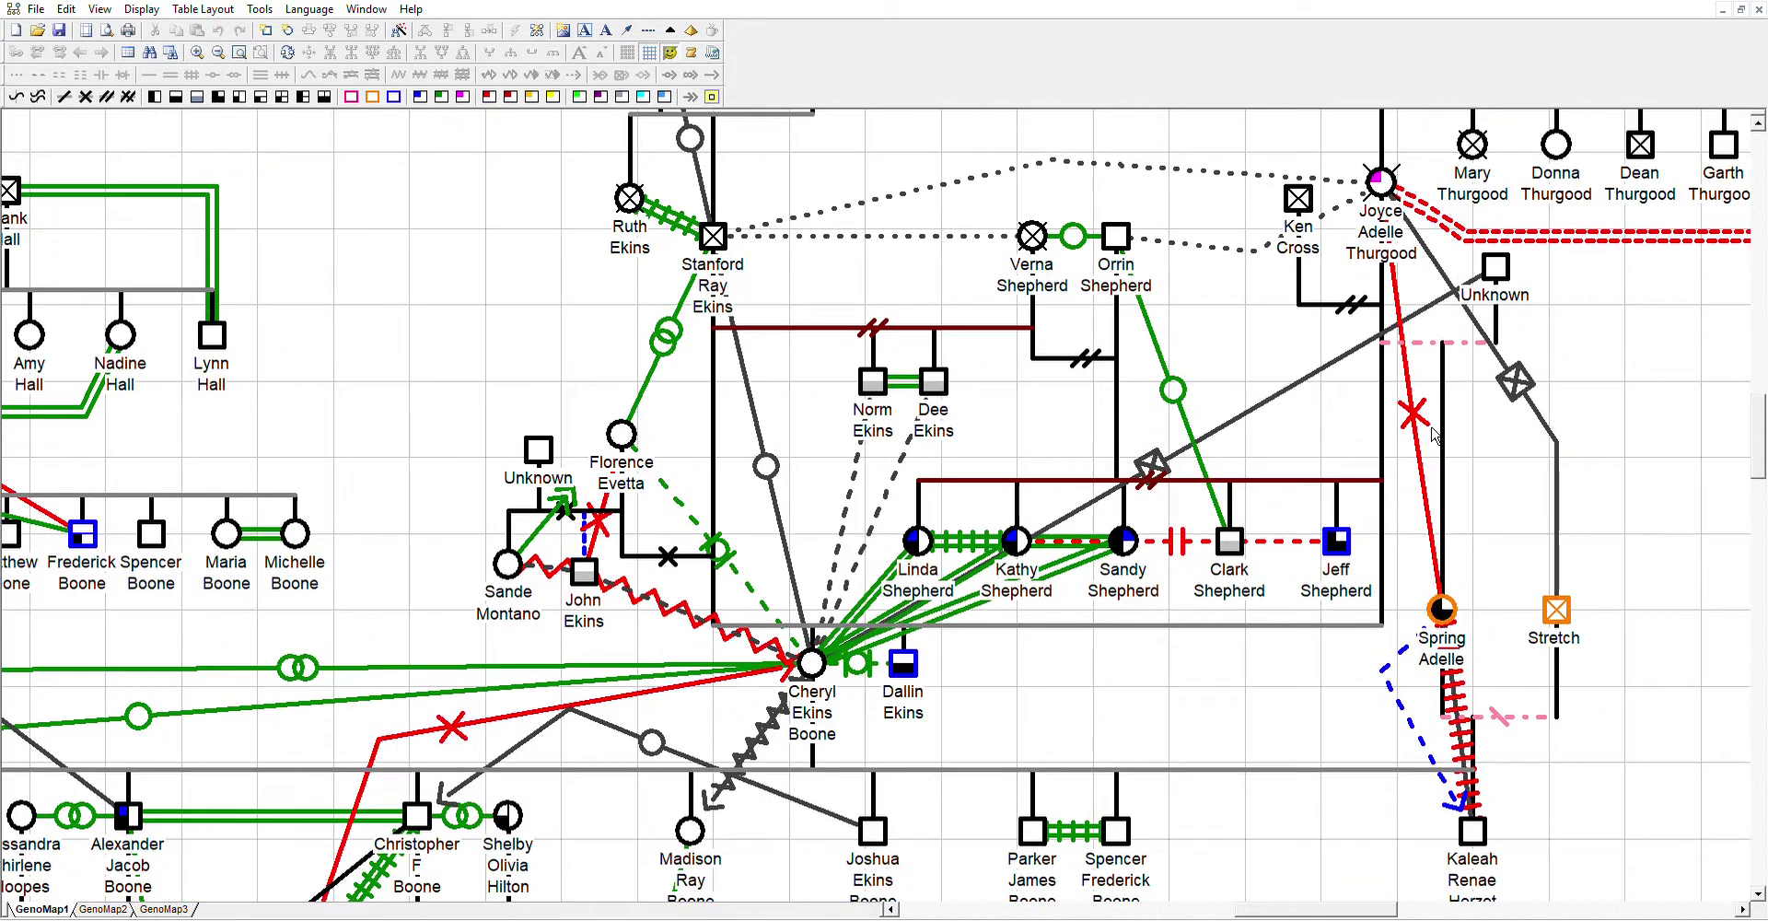
{"action": "scroll", "coordinate": [1433, 434], "scroll_direction": "right", "scroll_amount": 2}
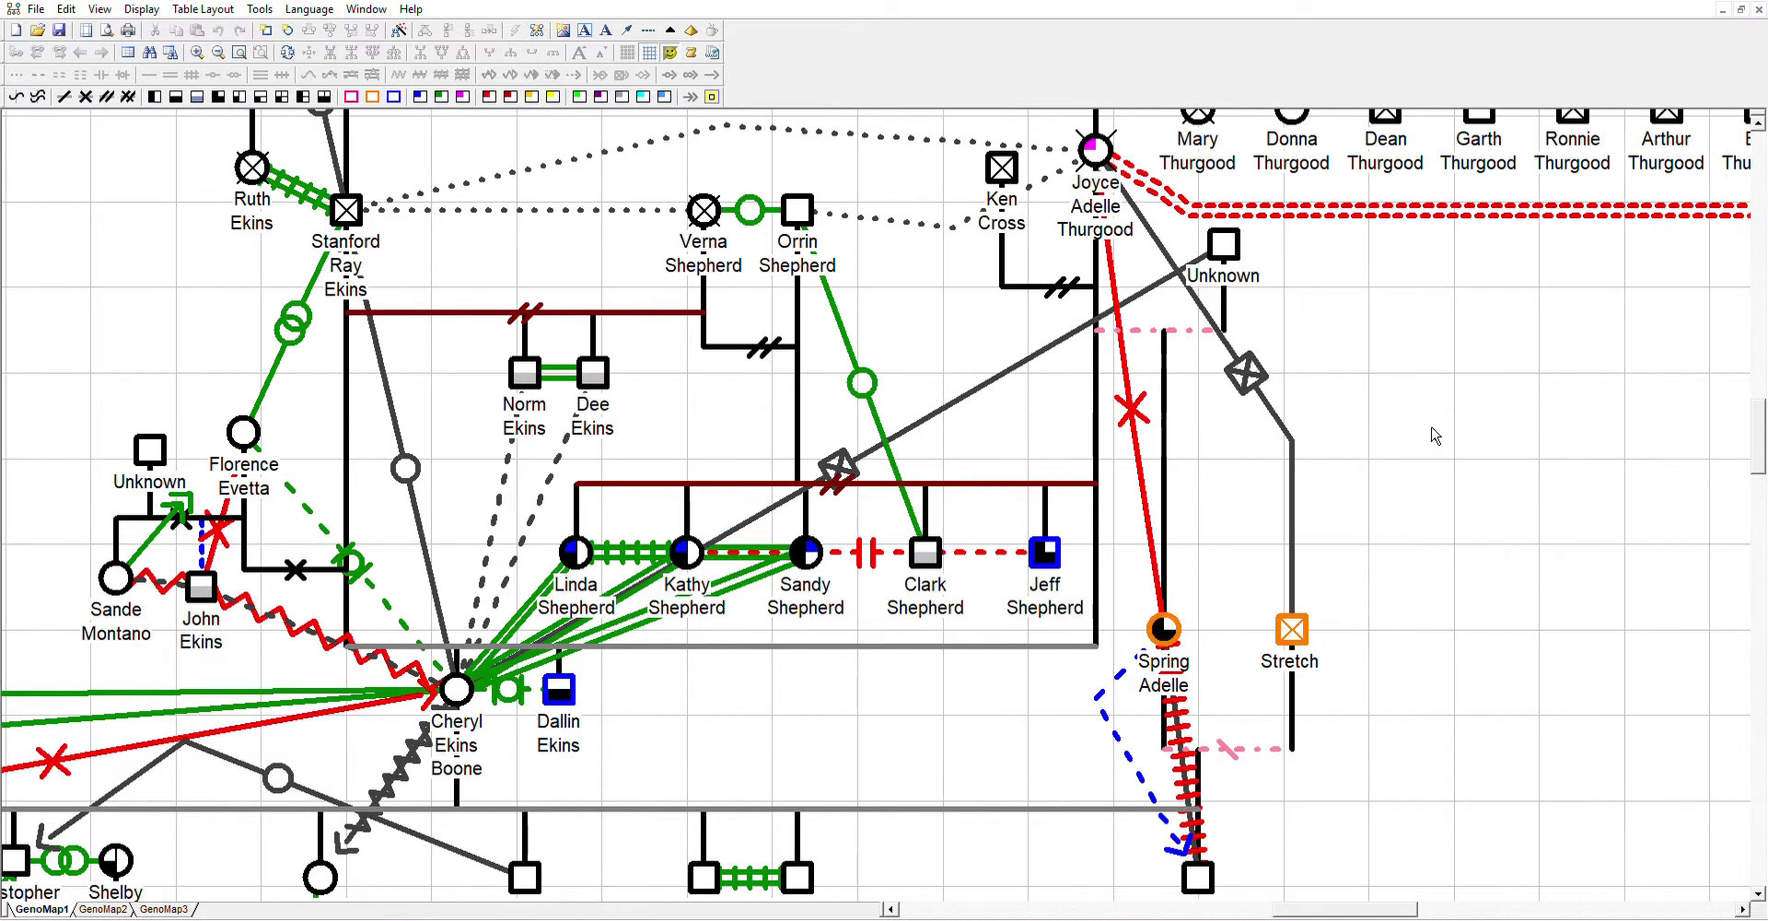
{"action": "scroll", "coordinate": [1434, 435], "scroll_direction": "up", "scroll_amount": 3}
{"action": "scroll", "coordinate": [1434, 435], "scroll_direction": "up", "scroll_amount": 3}
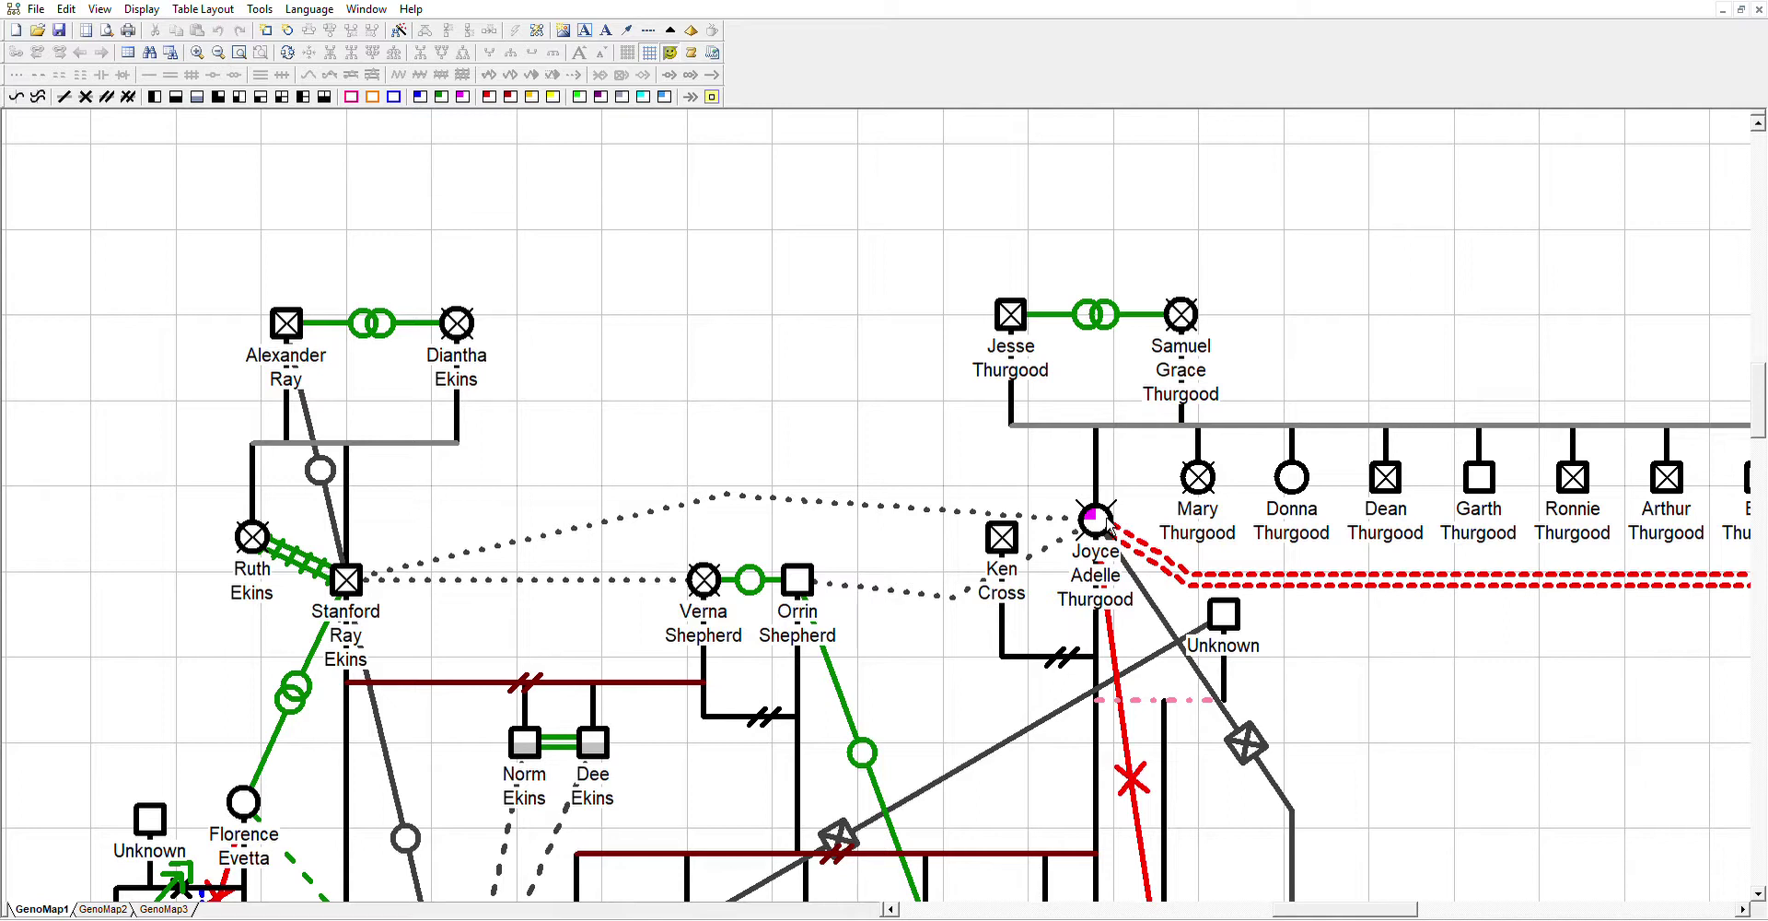
{"action": "scroll", "coordinate": [1108, 526], "scroll_direction": "down", "scroll_amount": 5}
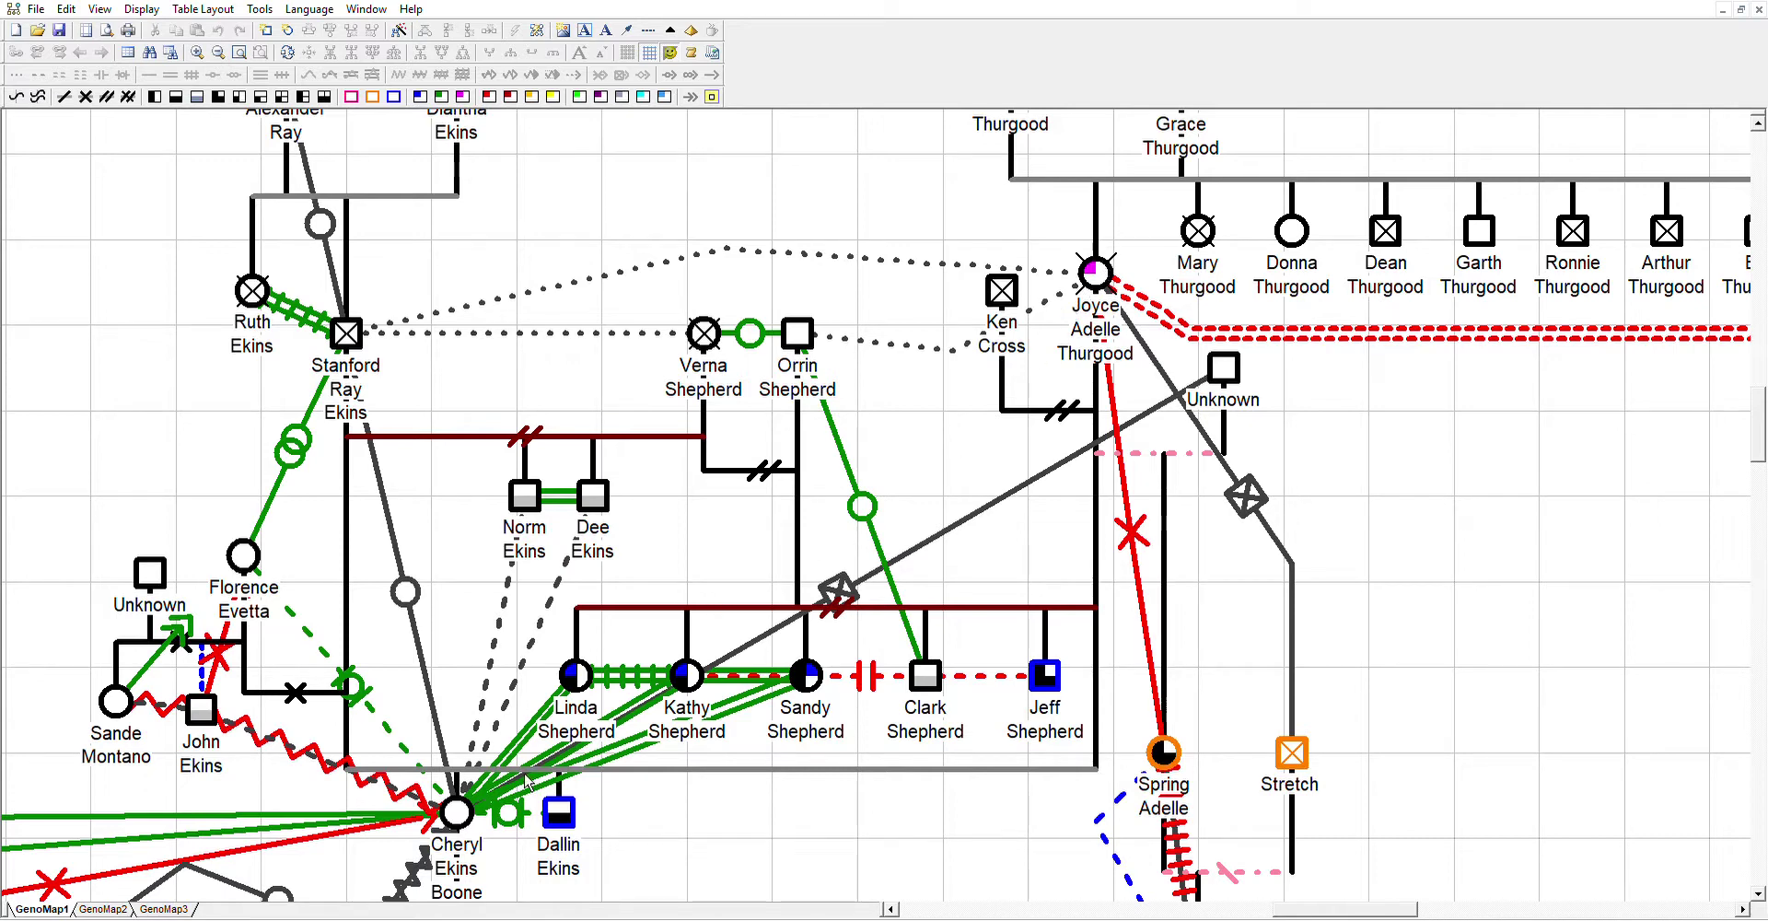
{"action": "scroll", "coordinate": [524, 781], "scroll_direction": "down", "scroll_amount": 2}
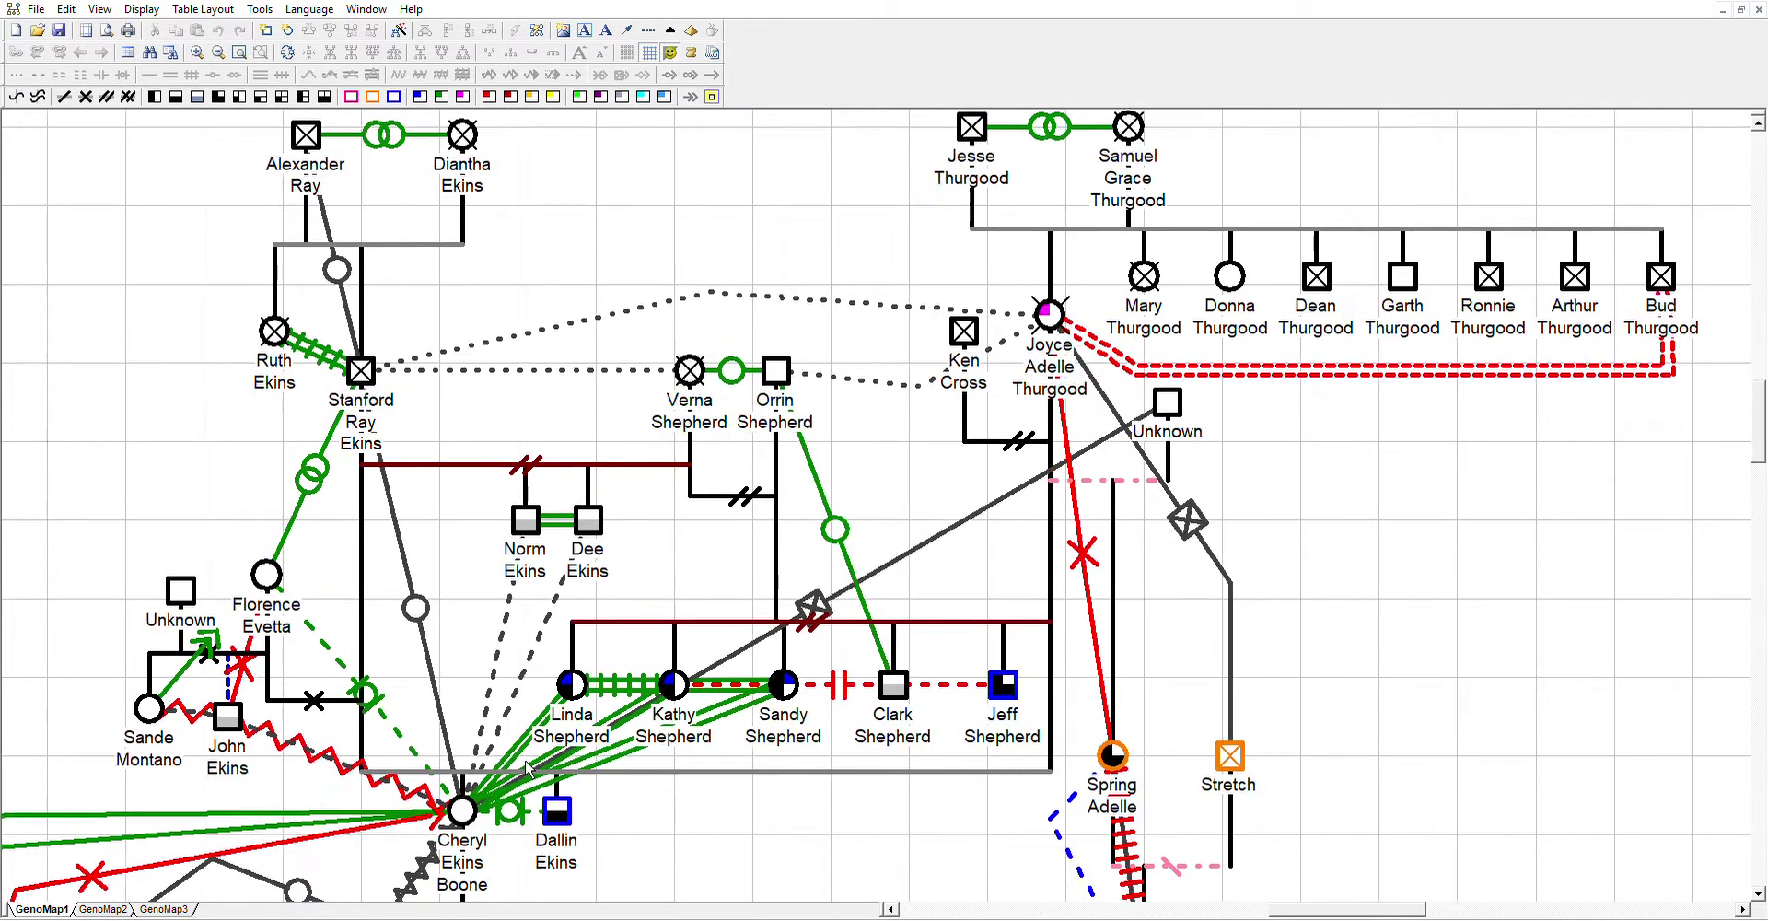
{"action": "scroll", "coordinate": [526, 773], "scroll_direction": "up", "scroll_amount": 3}
{"action": "scroll", "coordinate": [526, 768], "scroll_direction": "down", "scroll_amount": 3}
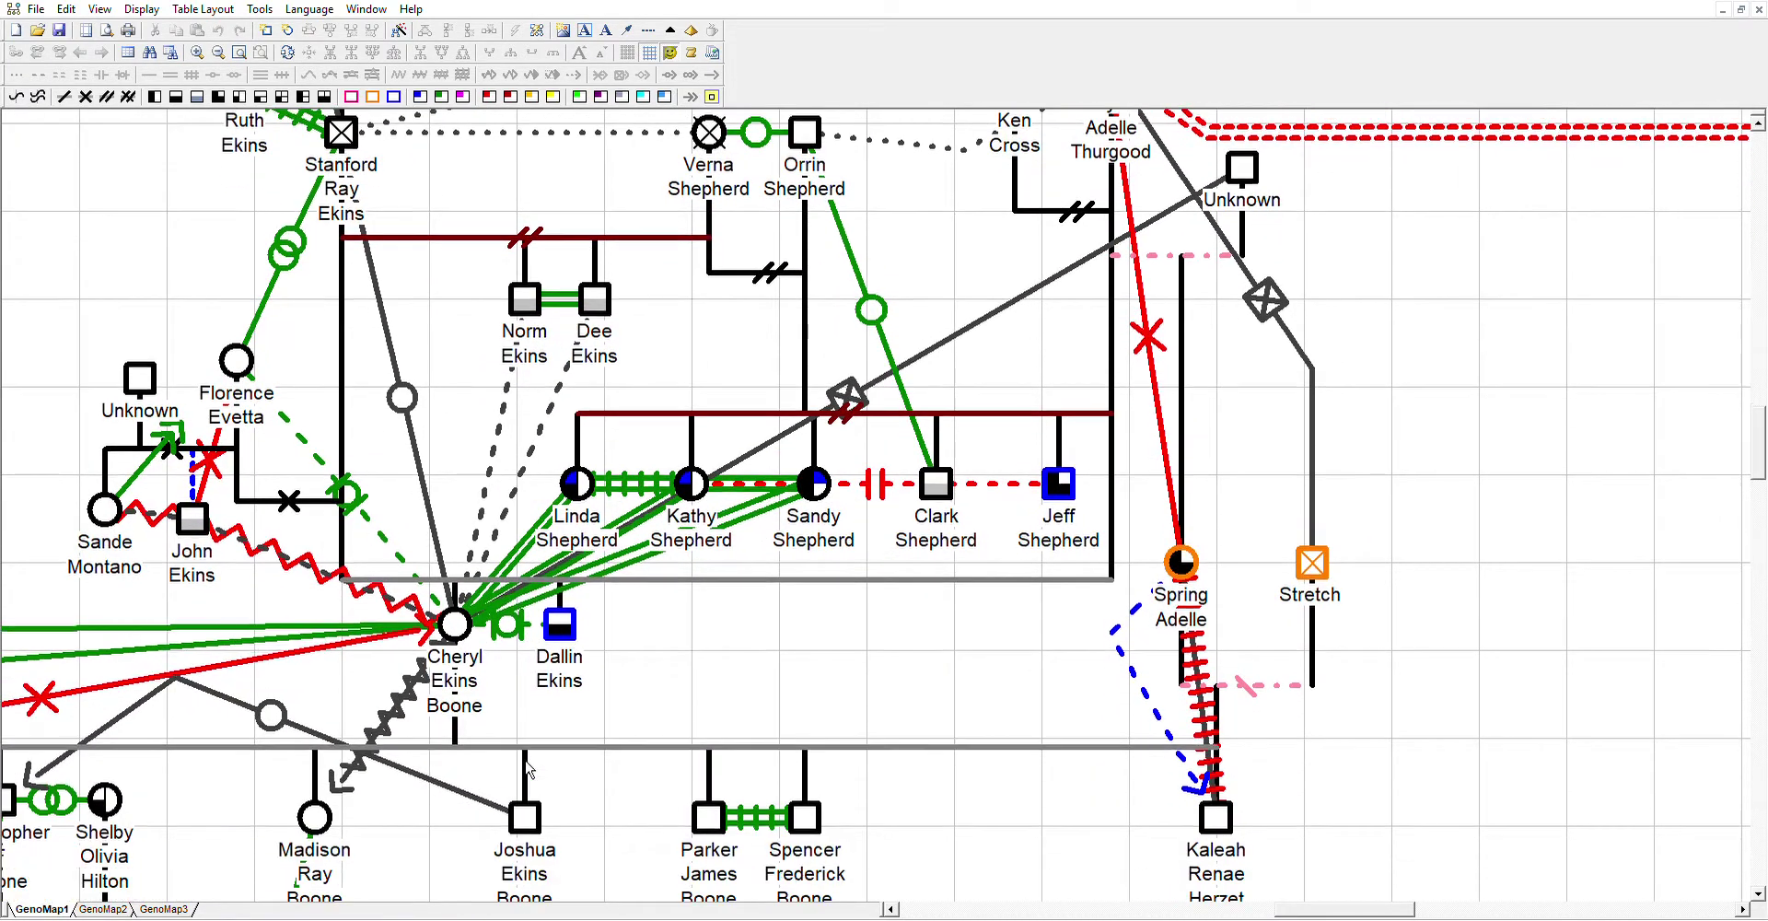
Examine the mother's emotional relationship lines to her husband, siblings and children, including the grandchildren's generation
{"action": "scroll", "coordinate": [527, 769], "scroll_direction": "left", "scroll_amount": 3}
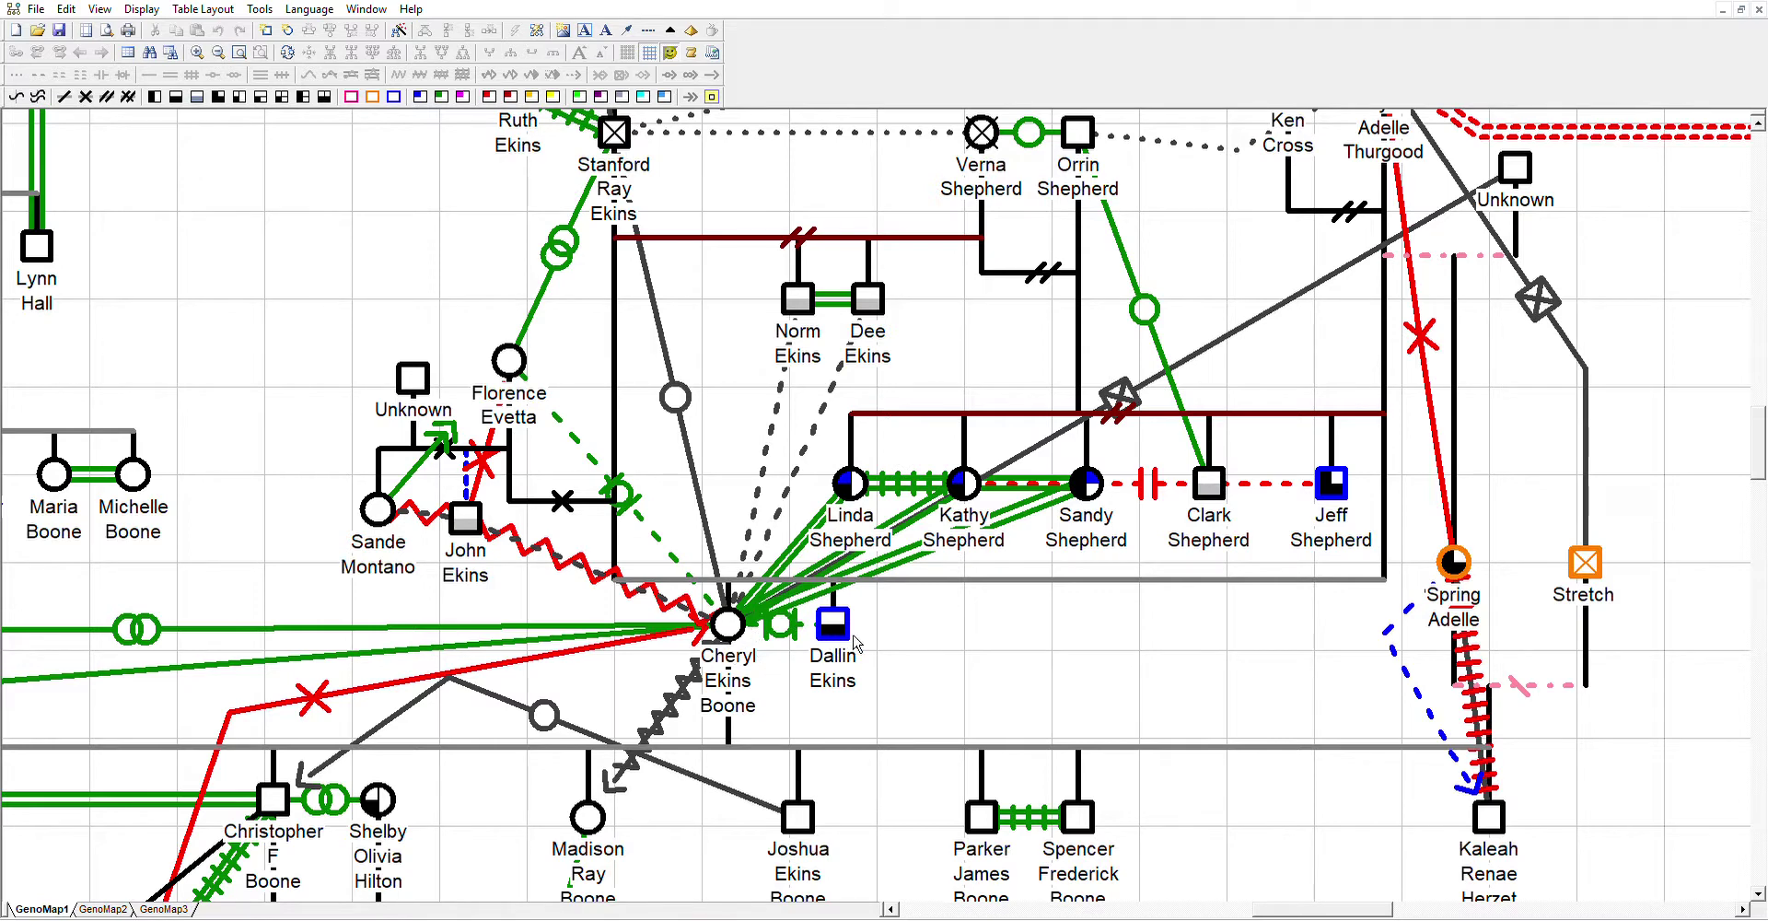
{"action": "scroll", "coordinate": [856, 641], "scroll_direction": "down", "scroll_amount": 3}
{"action": "scroll", "coordinate": [856, 642], "scroll_direction": "left", "scroll_amount": 5}
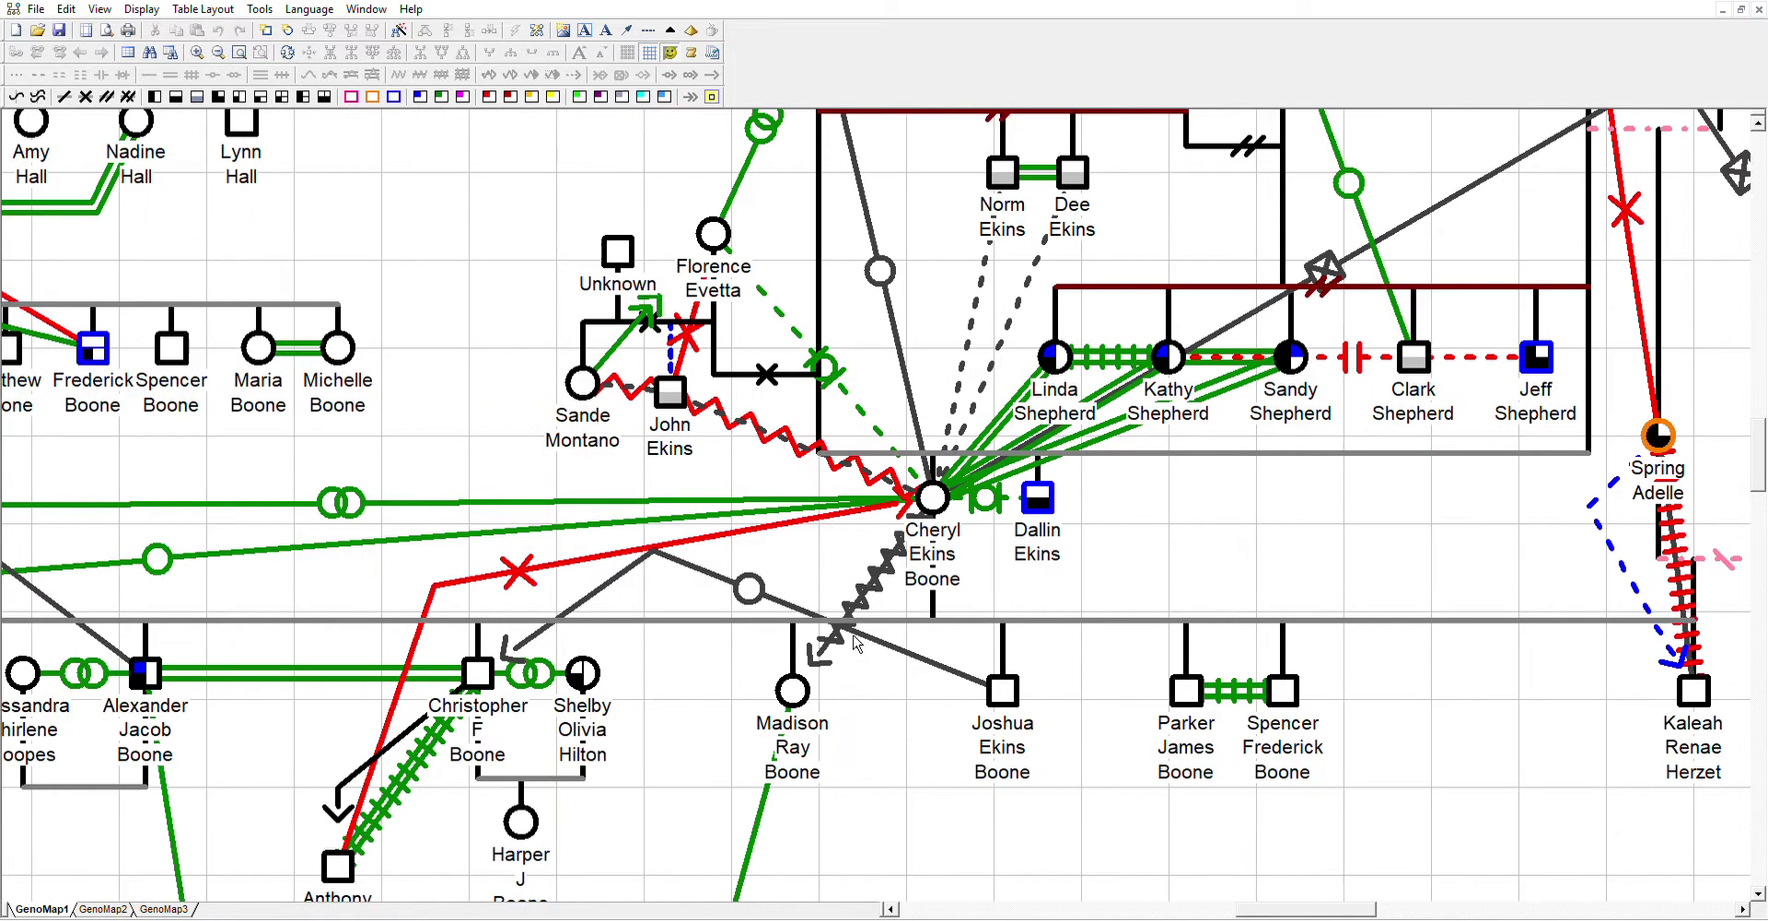
{"action": "scroll", "coordinate": [856, 642], "scroll_direction": "left", "scroll_amount": 20}
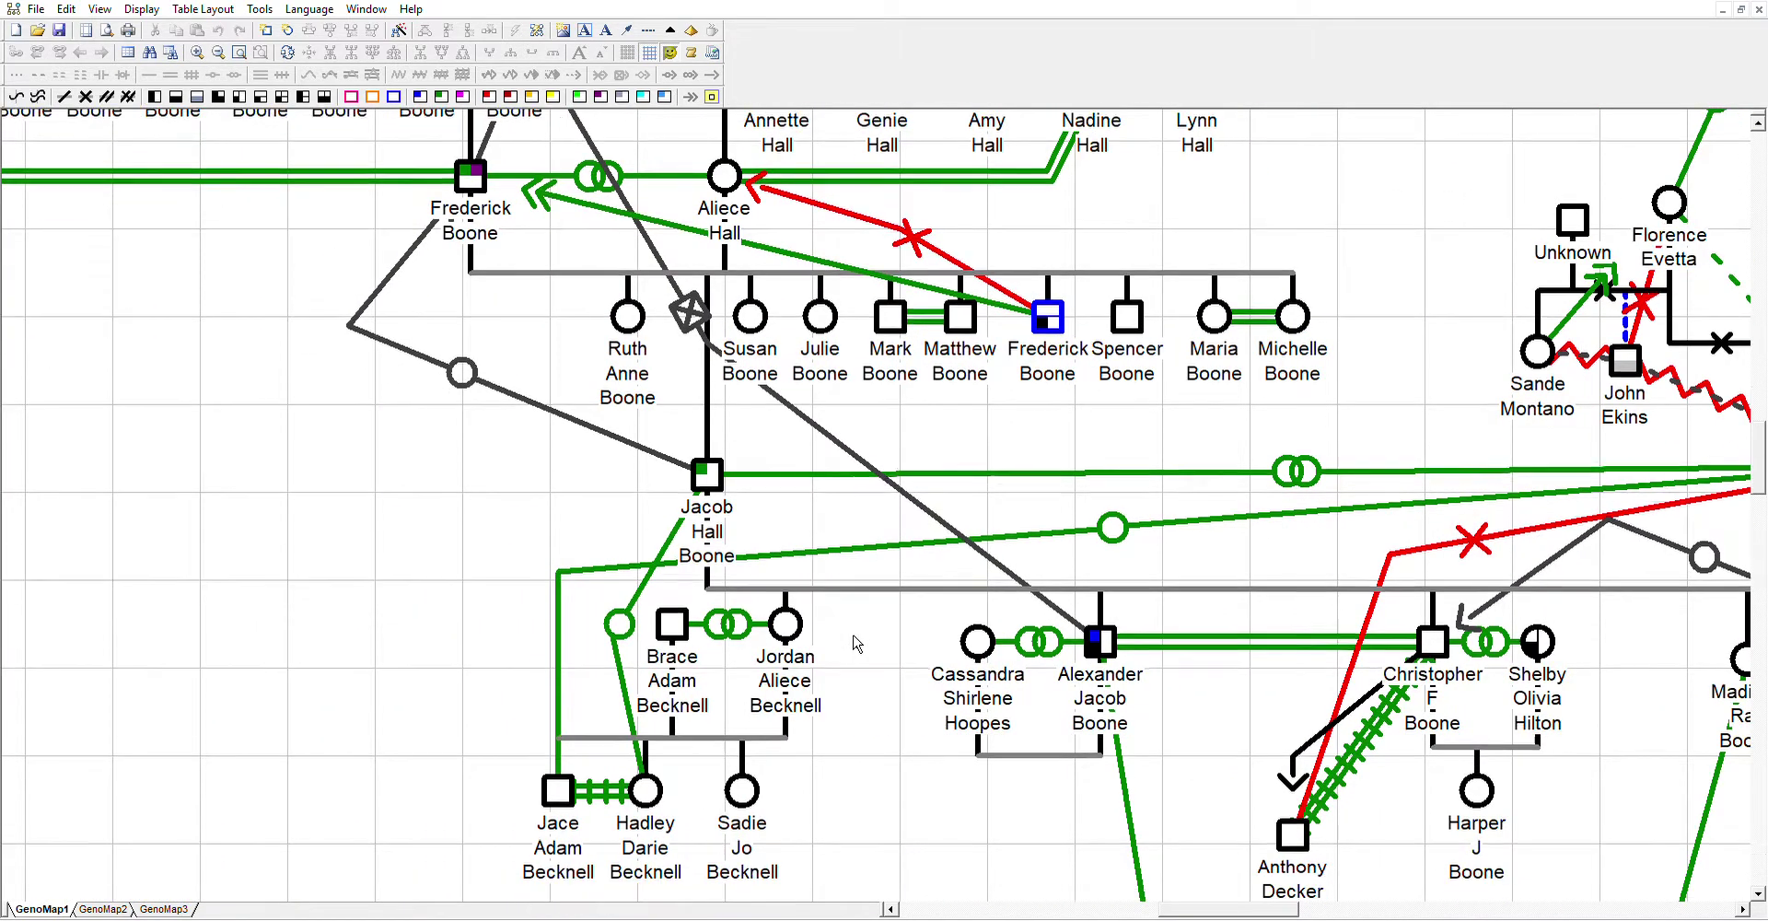
{"action": "scroll", "coordinate": [857, 641], "scroll_direction": "down", "scroll_amount": 2}
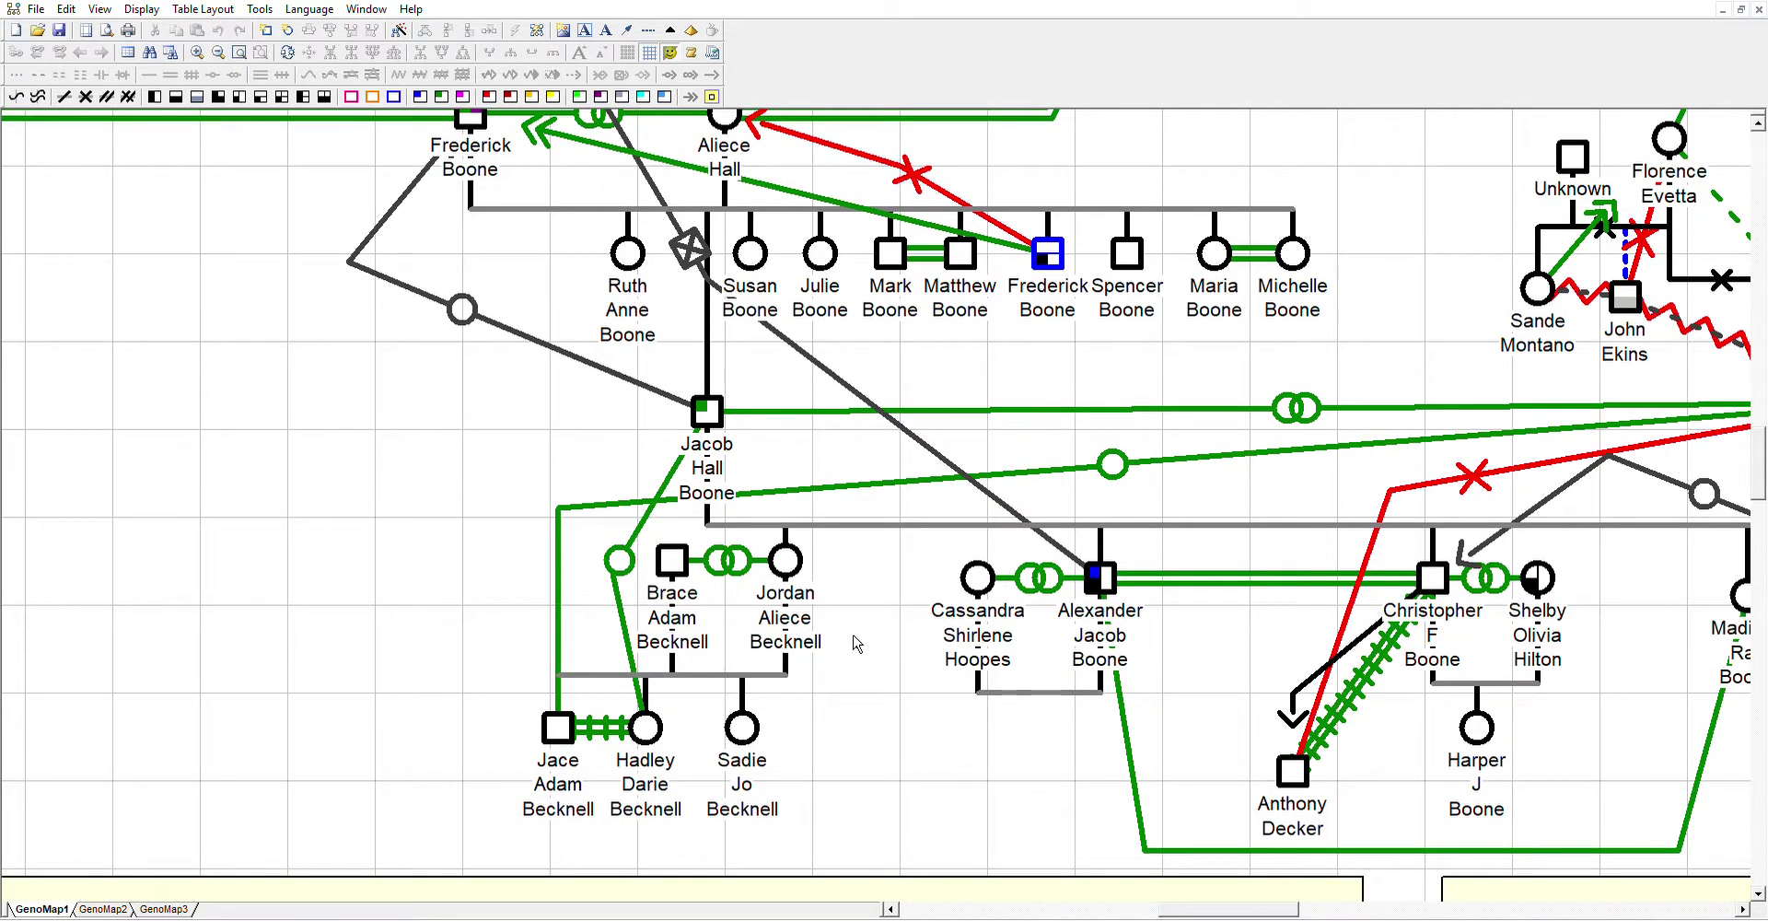
{"action": "scroll", "coordinate": [856, 642], "scroll_direction": "right", "scroll_amount": 13}
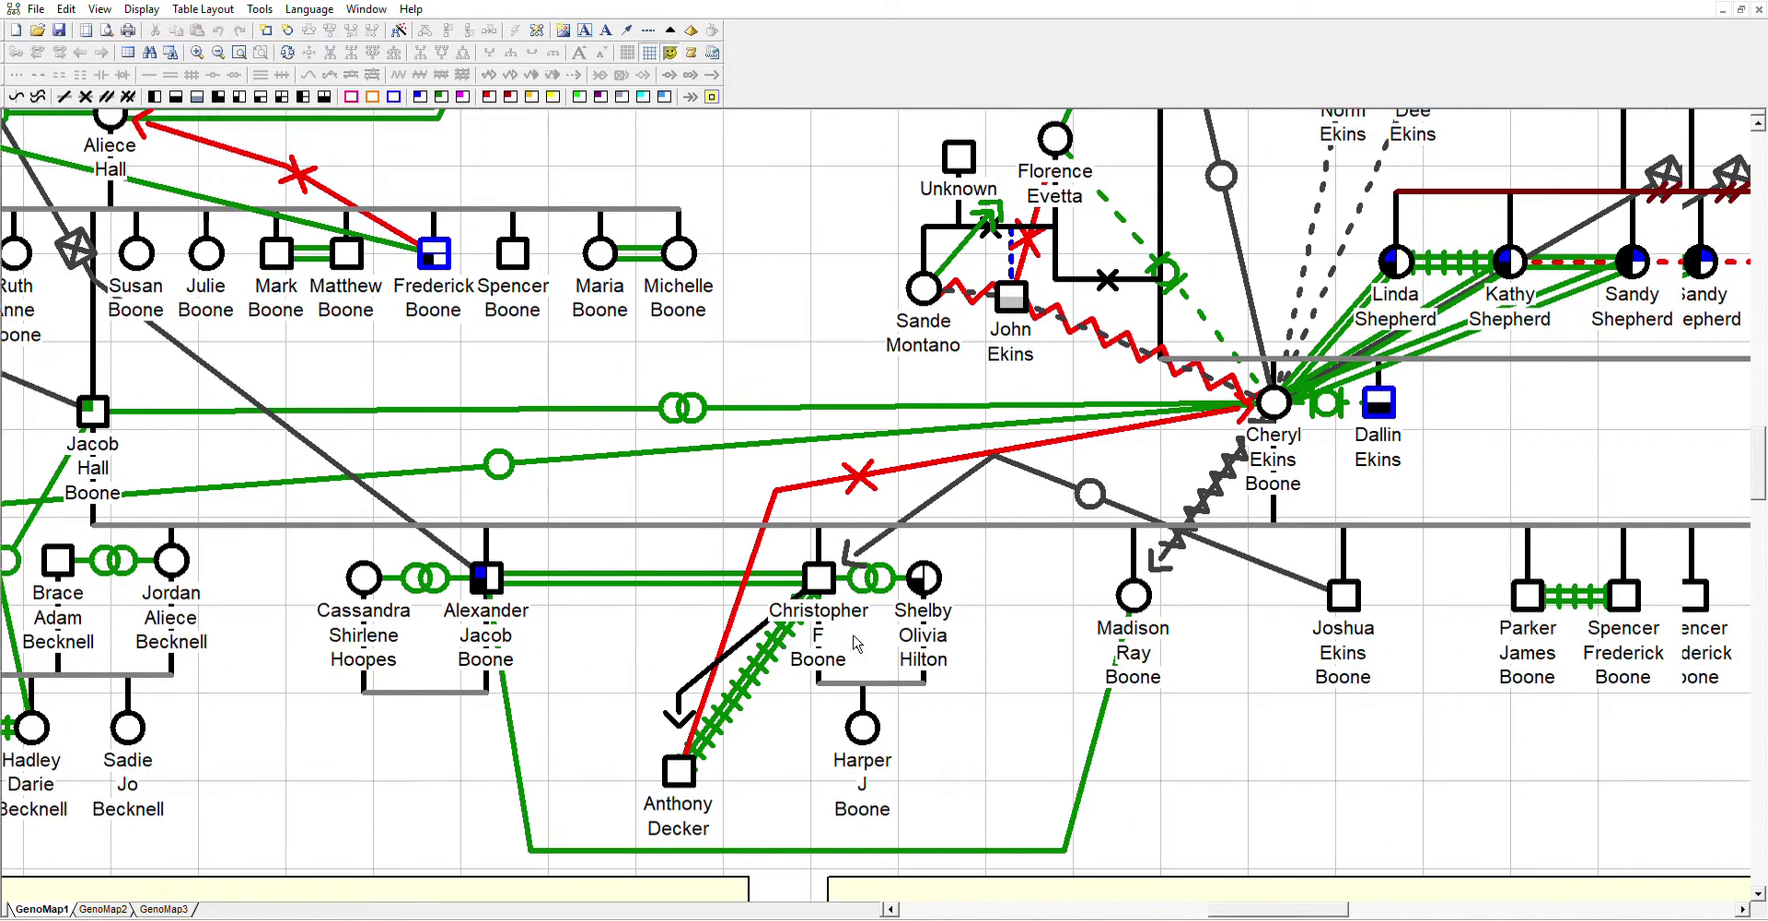
{"action": "scroll", "coordinate": [856, 641], "scroll_direction": "right", "scroll_amount": 4}
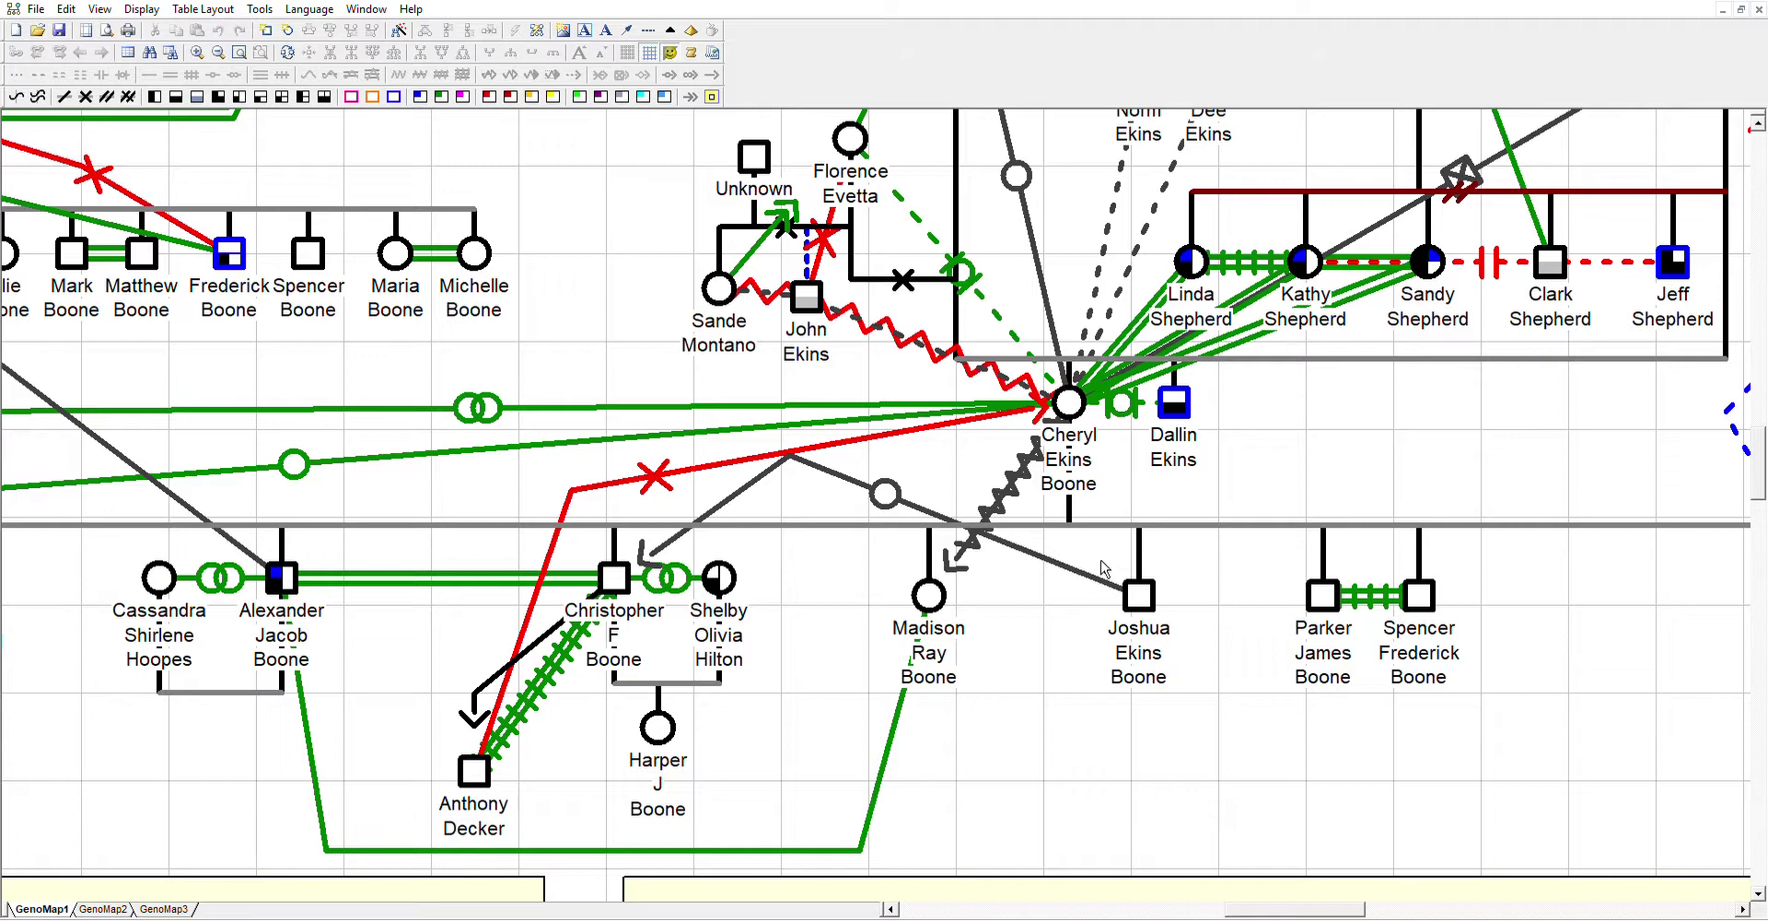
{"action": "scroll", "coordinate": [1109, 570], "scroll_direction": "down", "scroll_amount": 1}
{"action": "scroll", "coordinate": [1109, 571], "scroll_direction": "down", "scroll_amount": 1}
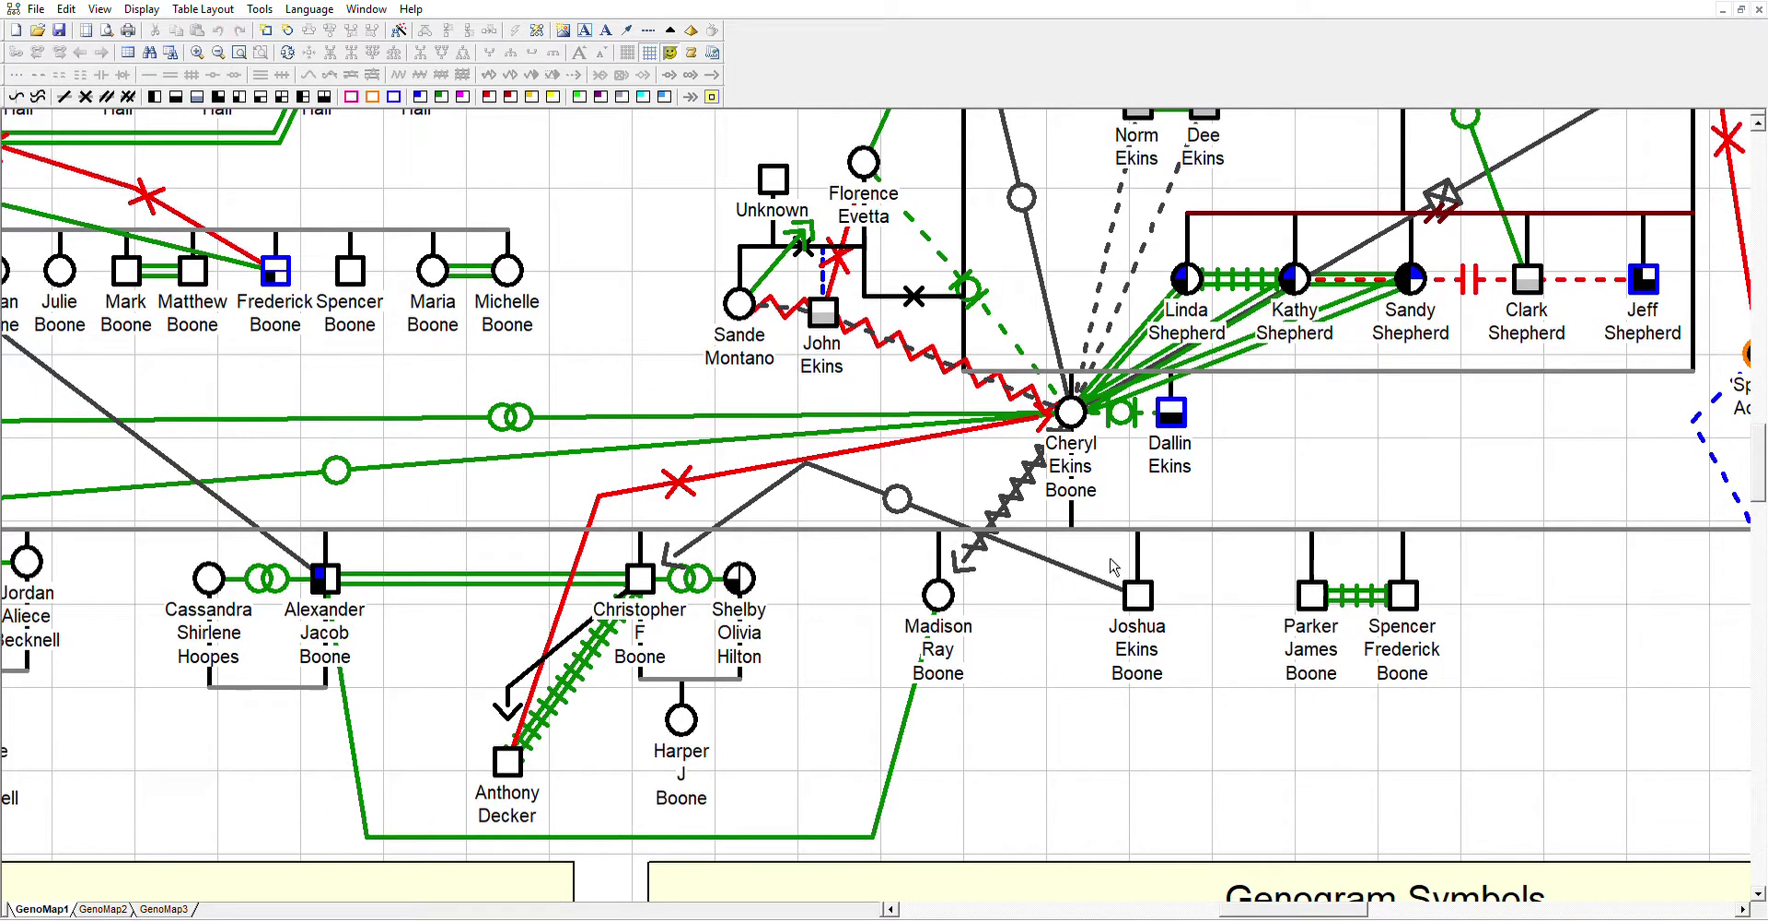
{"action": "scroll", "coordinate": [1132, 621], "scroll_direction": "down", "scroll_amount": 2}
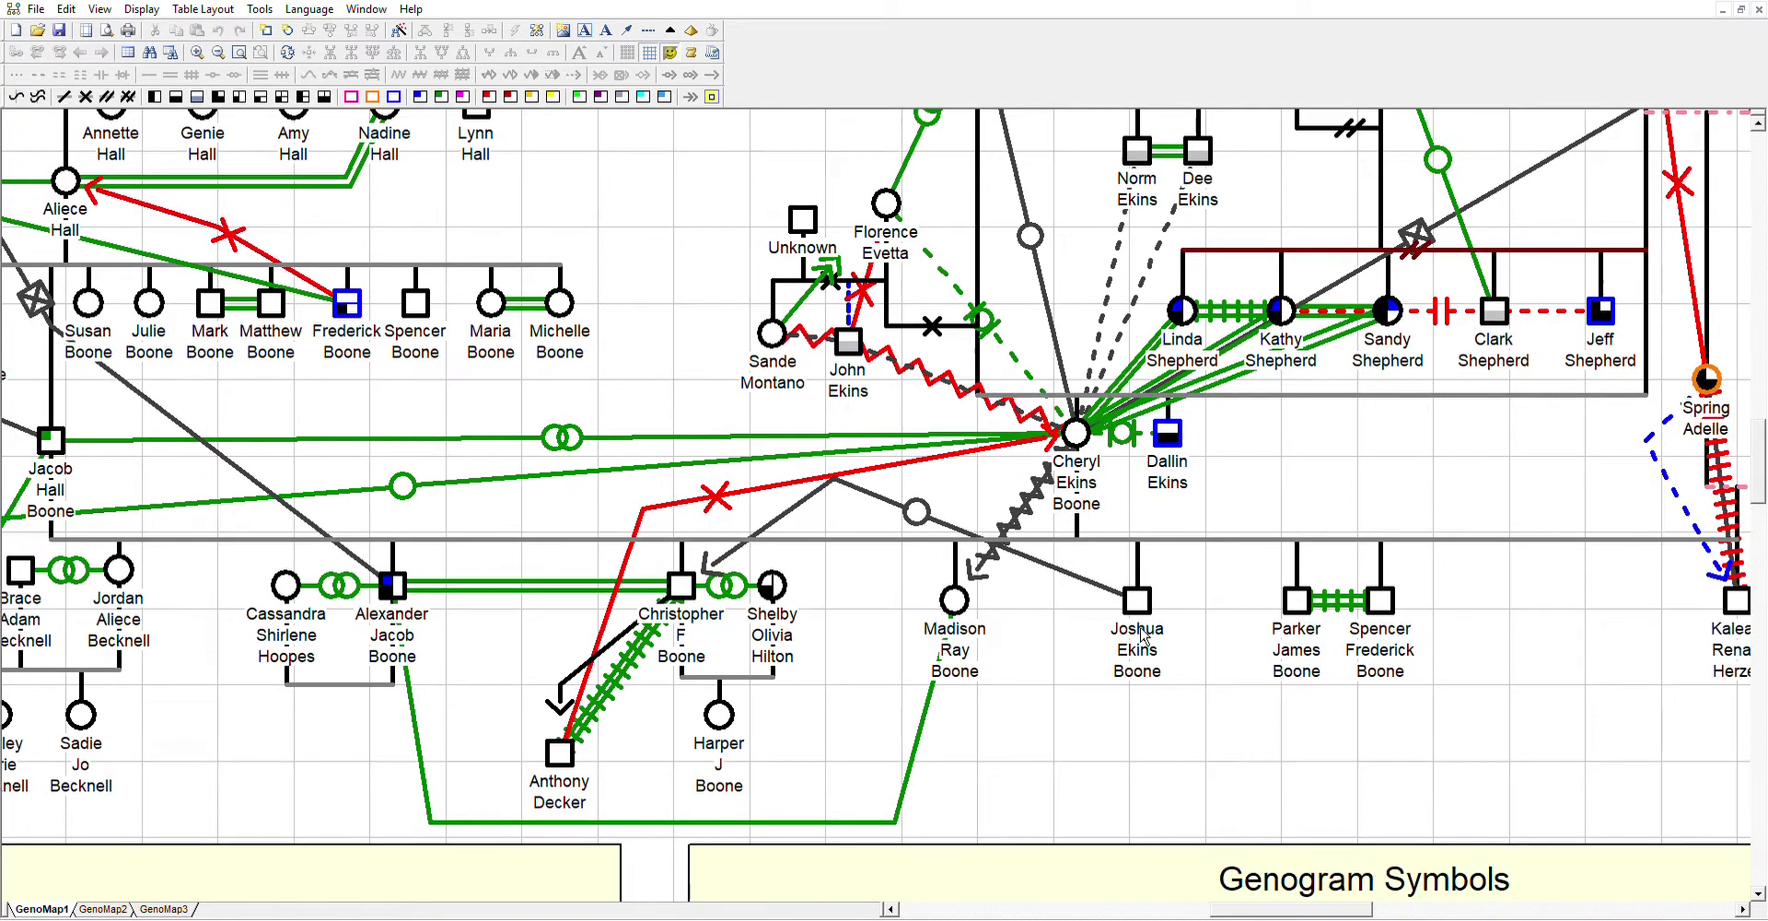
{"action": "scroll", "coordinate": [1174, 707], "scroll_direction": "down", "scroll_amount": 3}
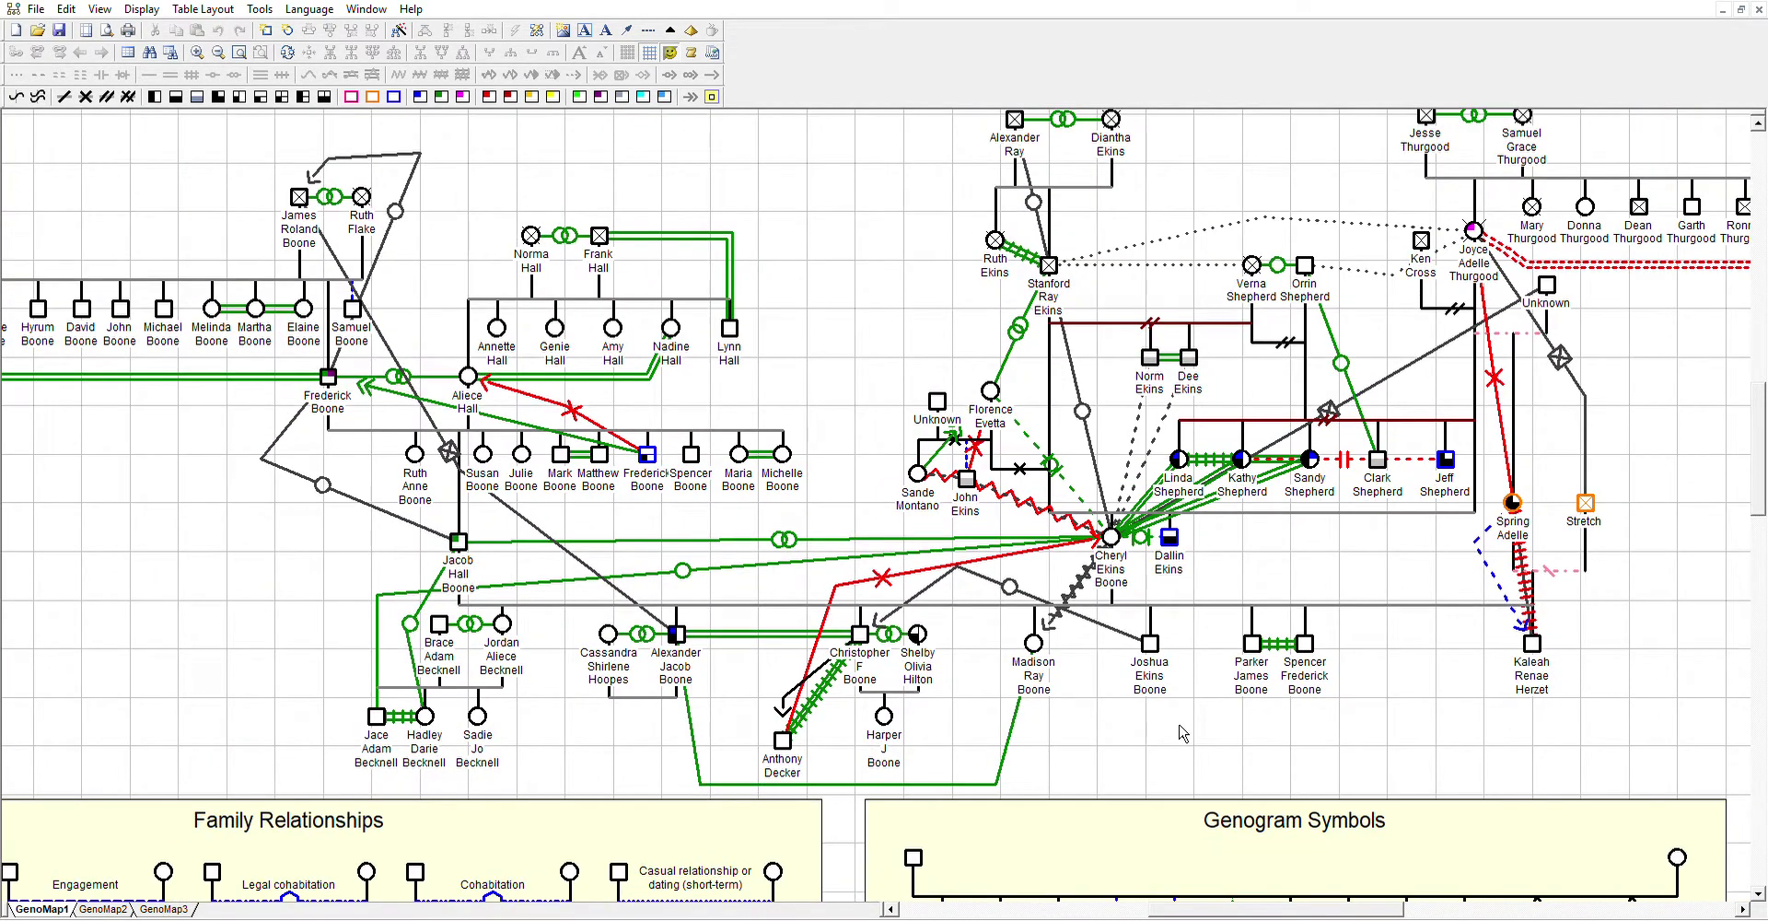
Review the maternal side from the oldest couples to the youngest generation, and how it connects to the paternal side
{"action": "key", "text": "Up"}
{"action": "key", "text": "Up"}
{"action": "key", "text": "Up"}
{"action": "key", "text": "Right"}
{"action": "key", "text": "Right"}
{"action": "key", "text": "Right"}
{"action": "key", "text": "Right"}
{"action": "key", "text": "Right"}
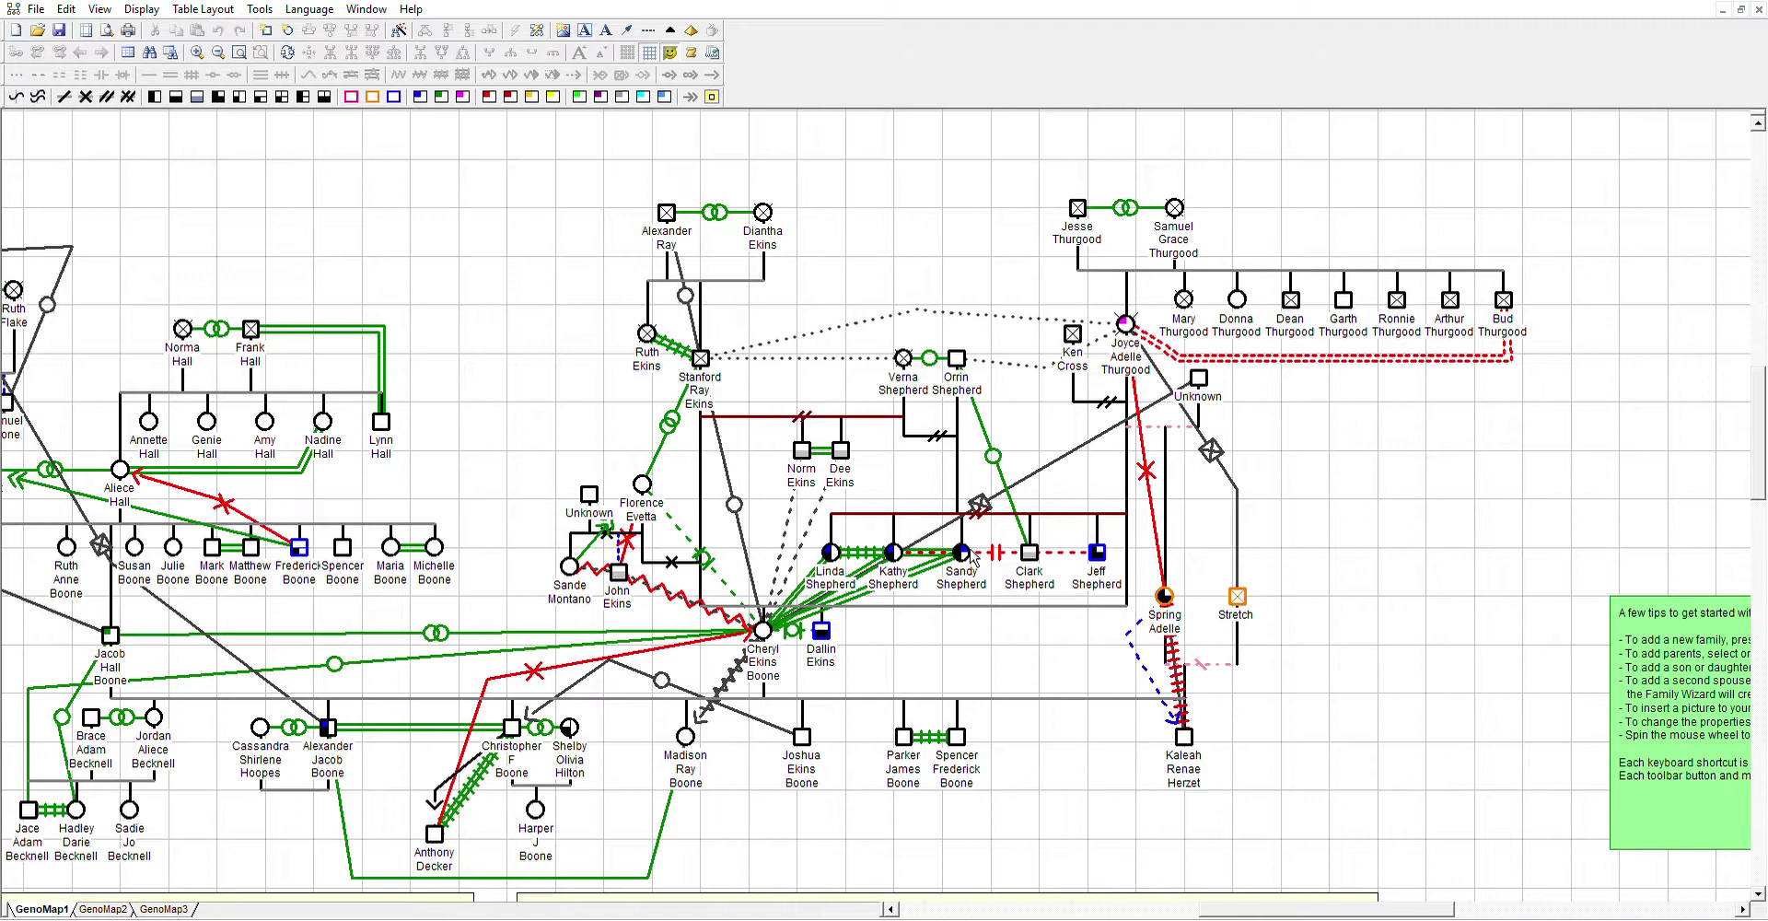
{"action": "scroll", "coordinate": [972, 556], "scroll_direction": "down", "scroll_amount": 3}
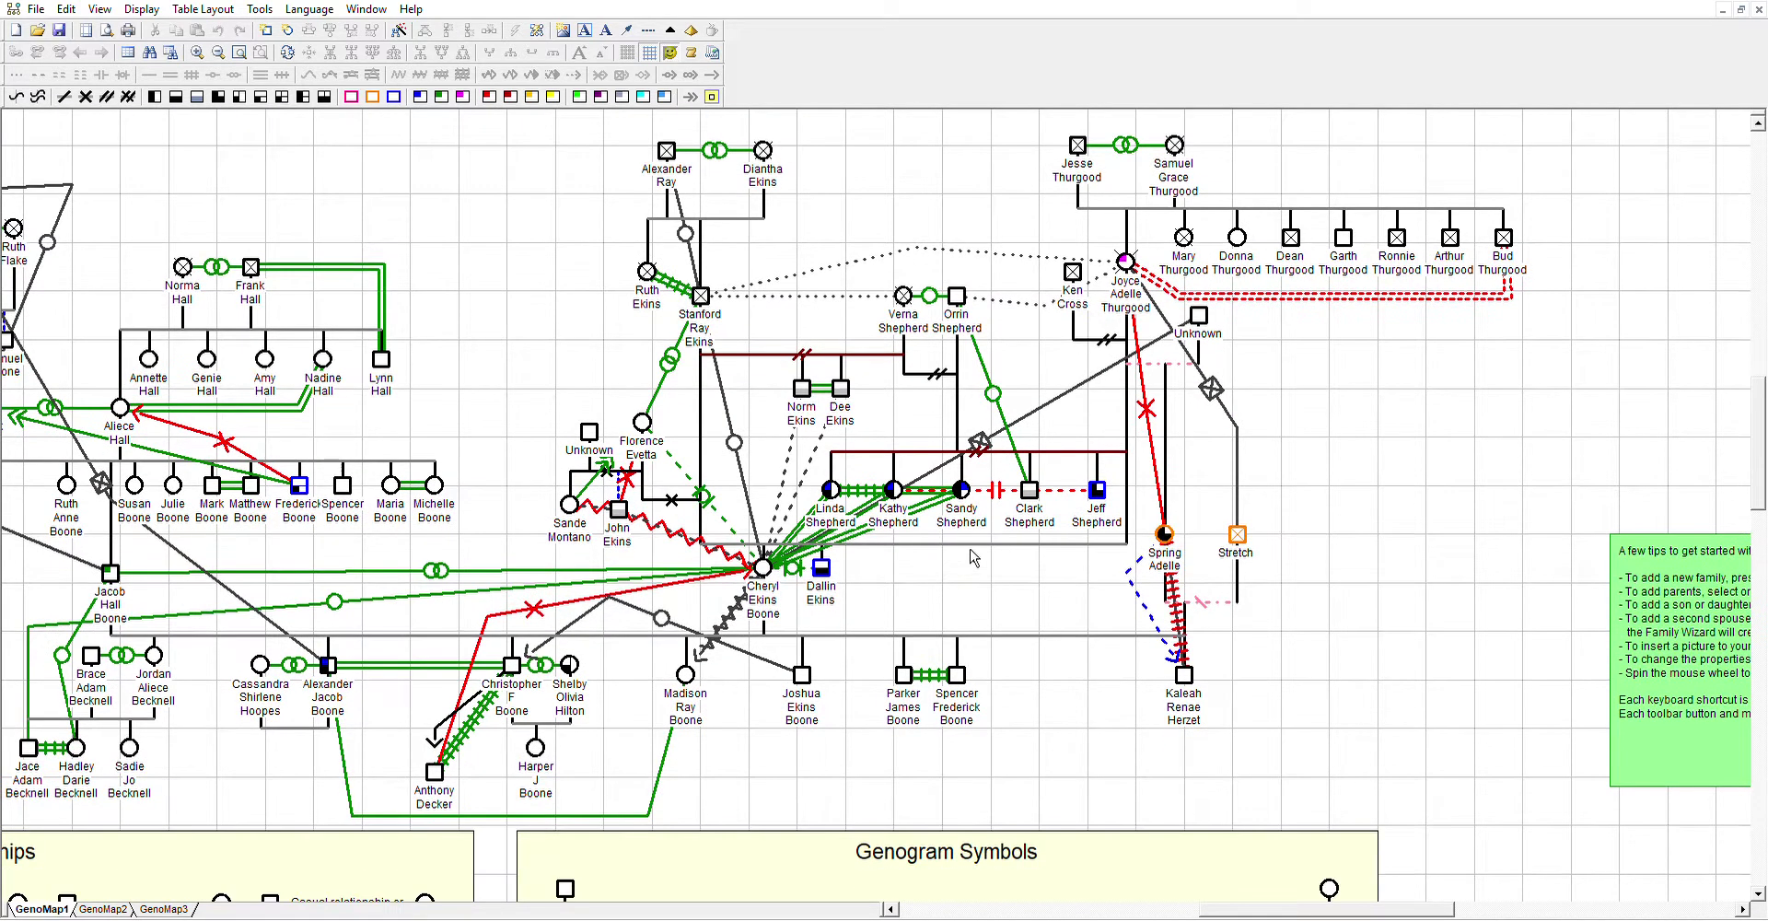
{"action": "scroll", "coordinate": [972, 556], "scroll_direction": "left", "scroll_amount": 5}
{"action": "scroll", "coordinate": [973, 556], "scroll_direction": "left", "scroll_amount": 1}
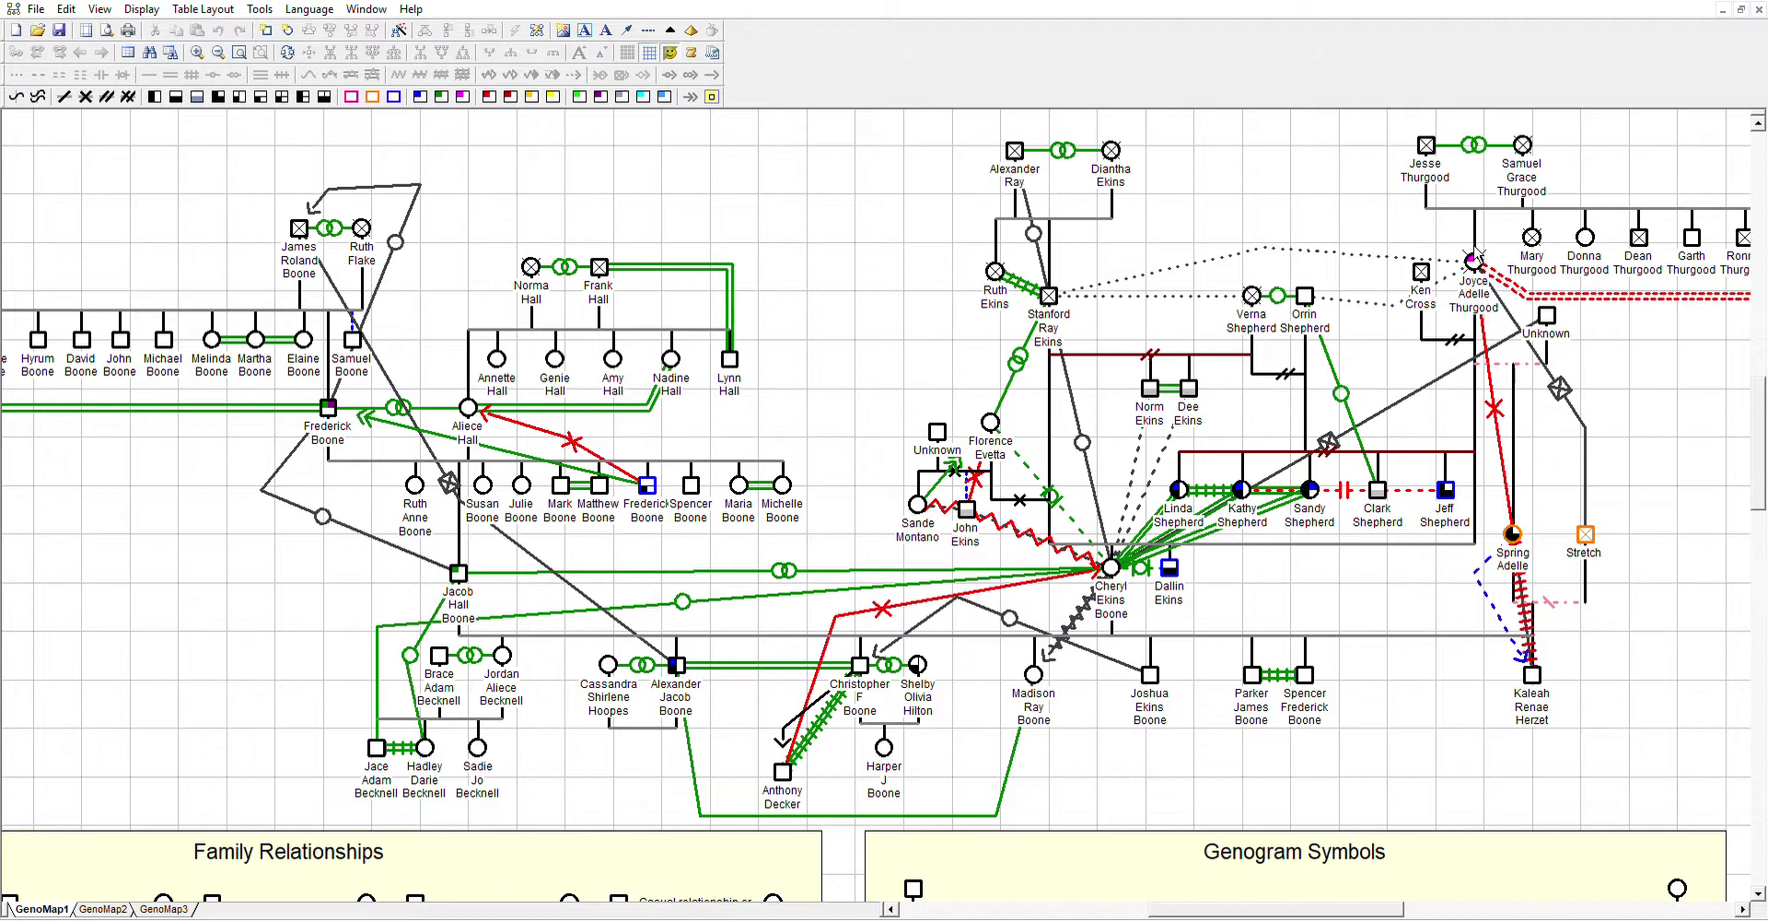
Reposition the magenta-marked maternal grandmother's symbol slightly lower beneath her parents' sibling line, and deselect it
{"action": "left_click_drag", "start_coordinate": [1473, 259], "coordinate": [1450, 354]}
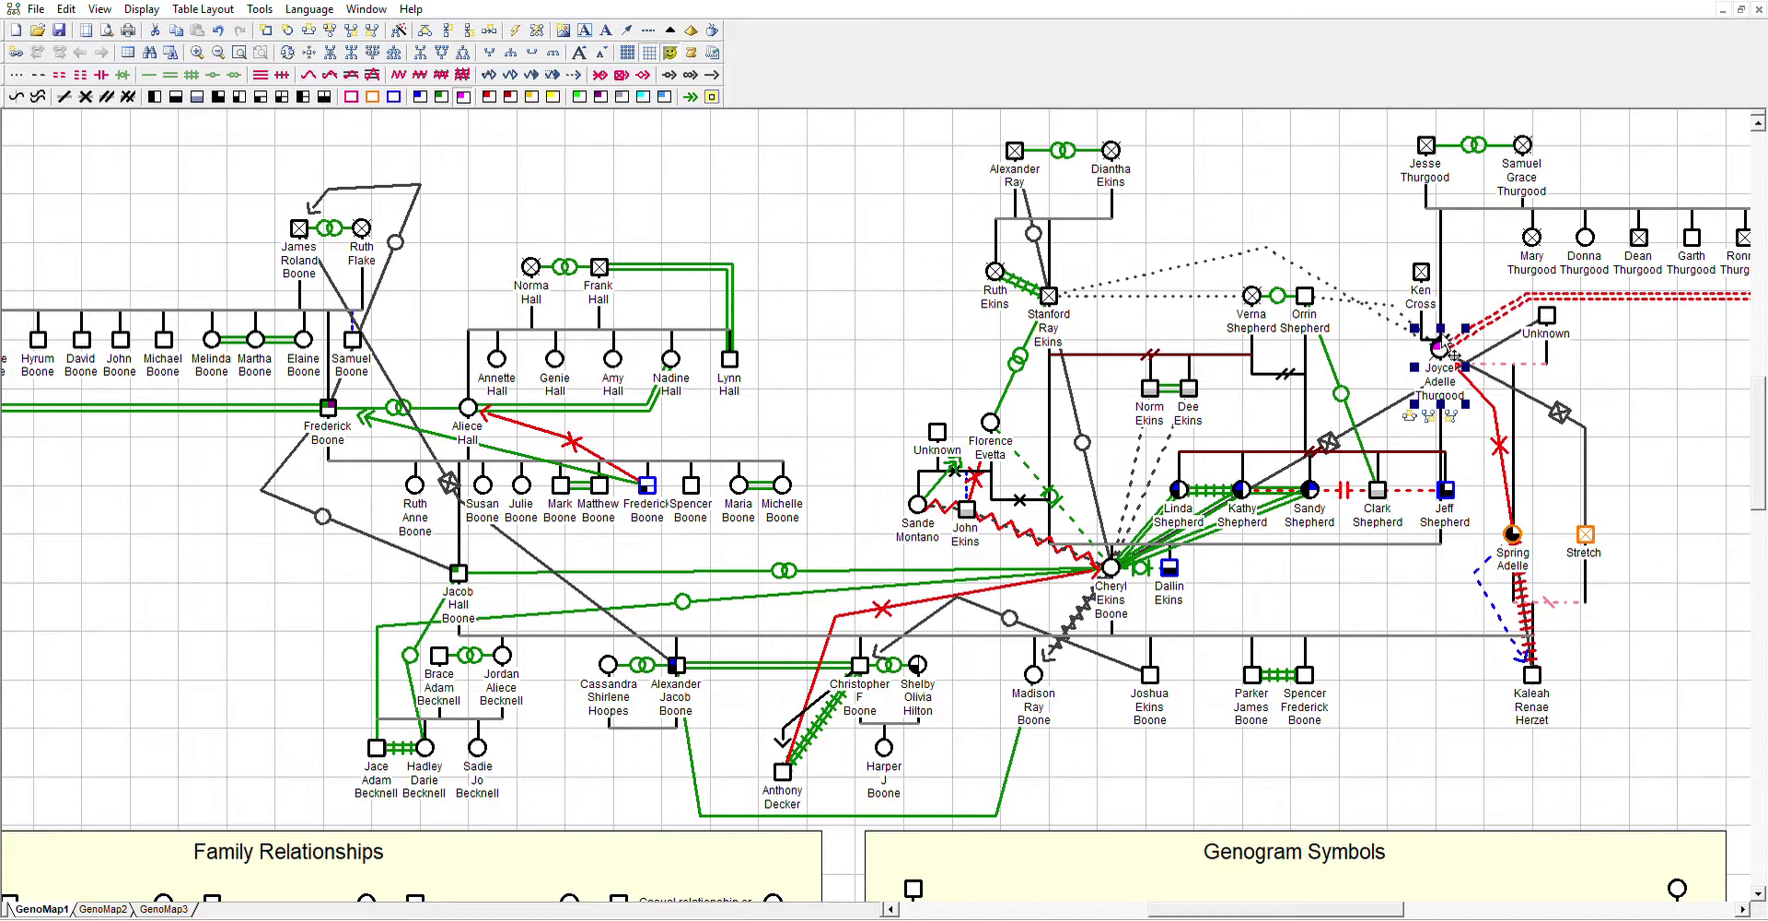
{"action": "left_click_drag", "start_coordinate": [1452, 349], "coordinate": [1477, 293]}
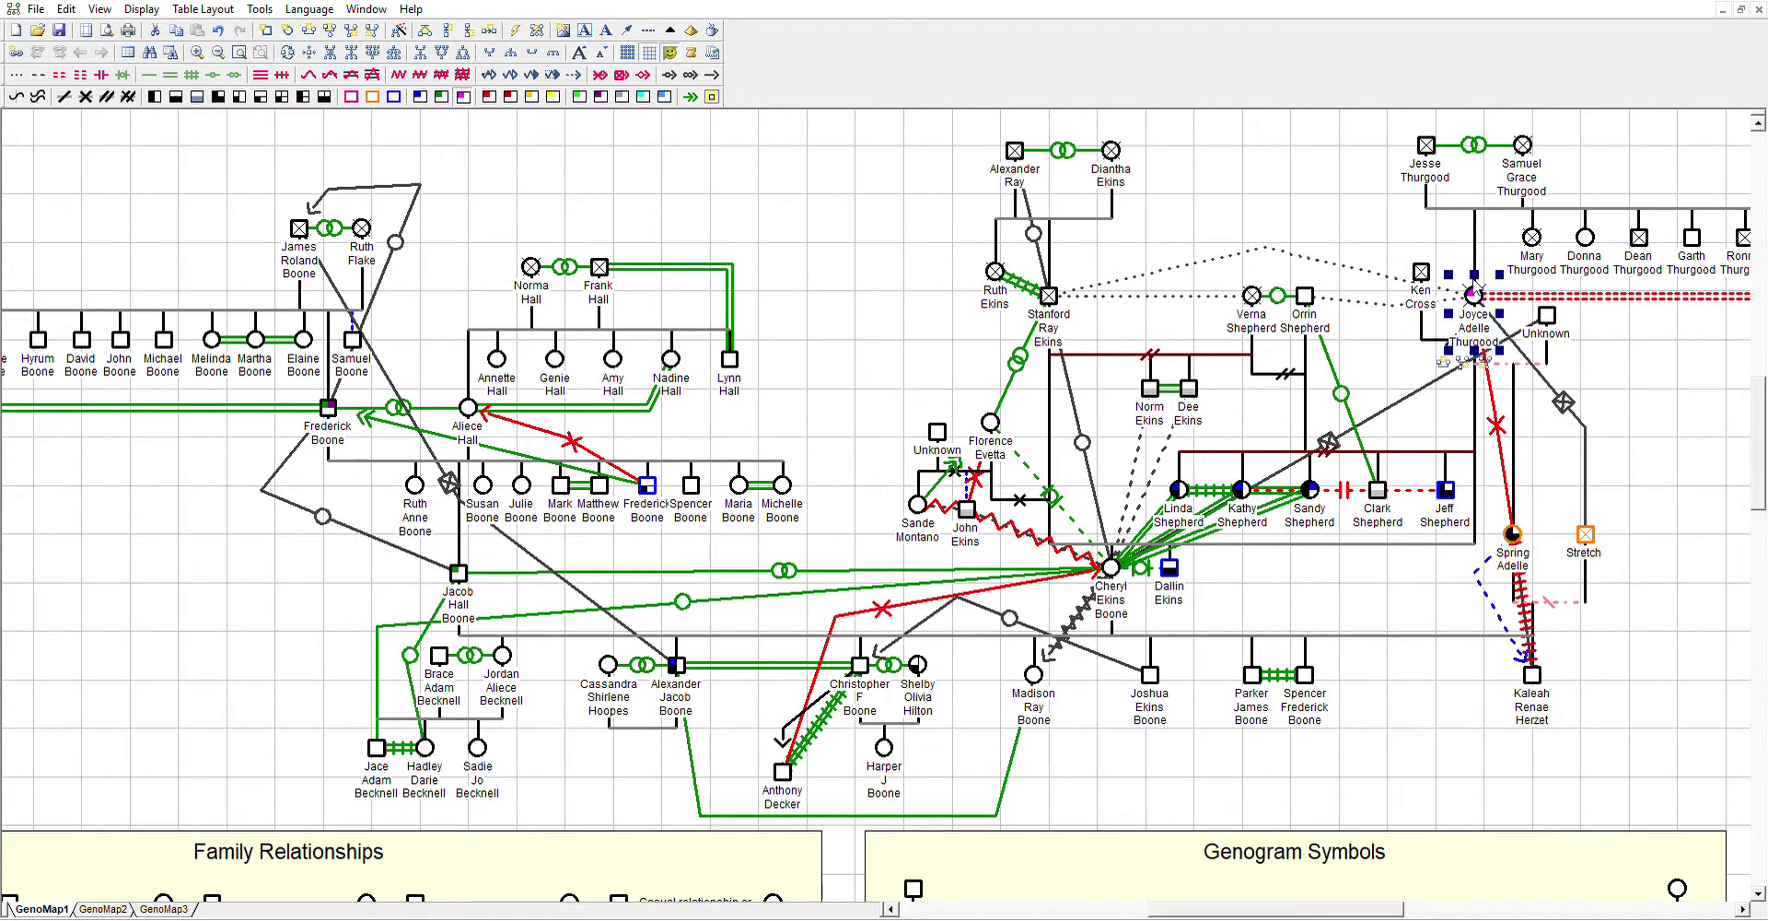
{"action": "left_click", "coordinate": [1438, 396]}
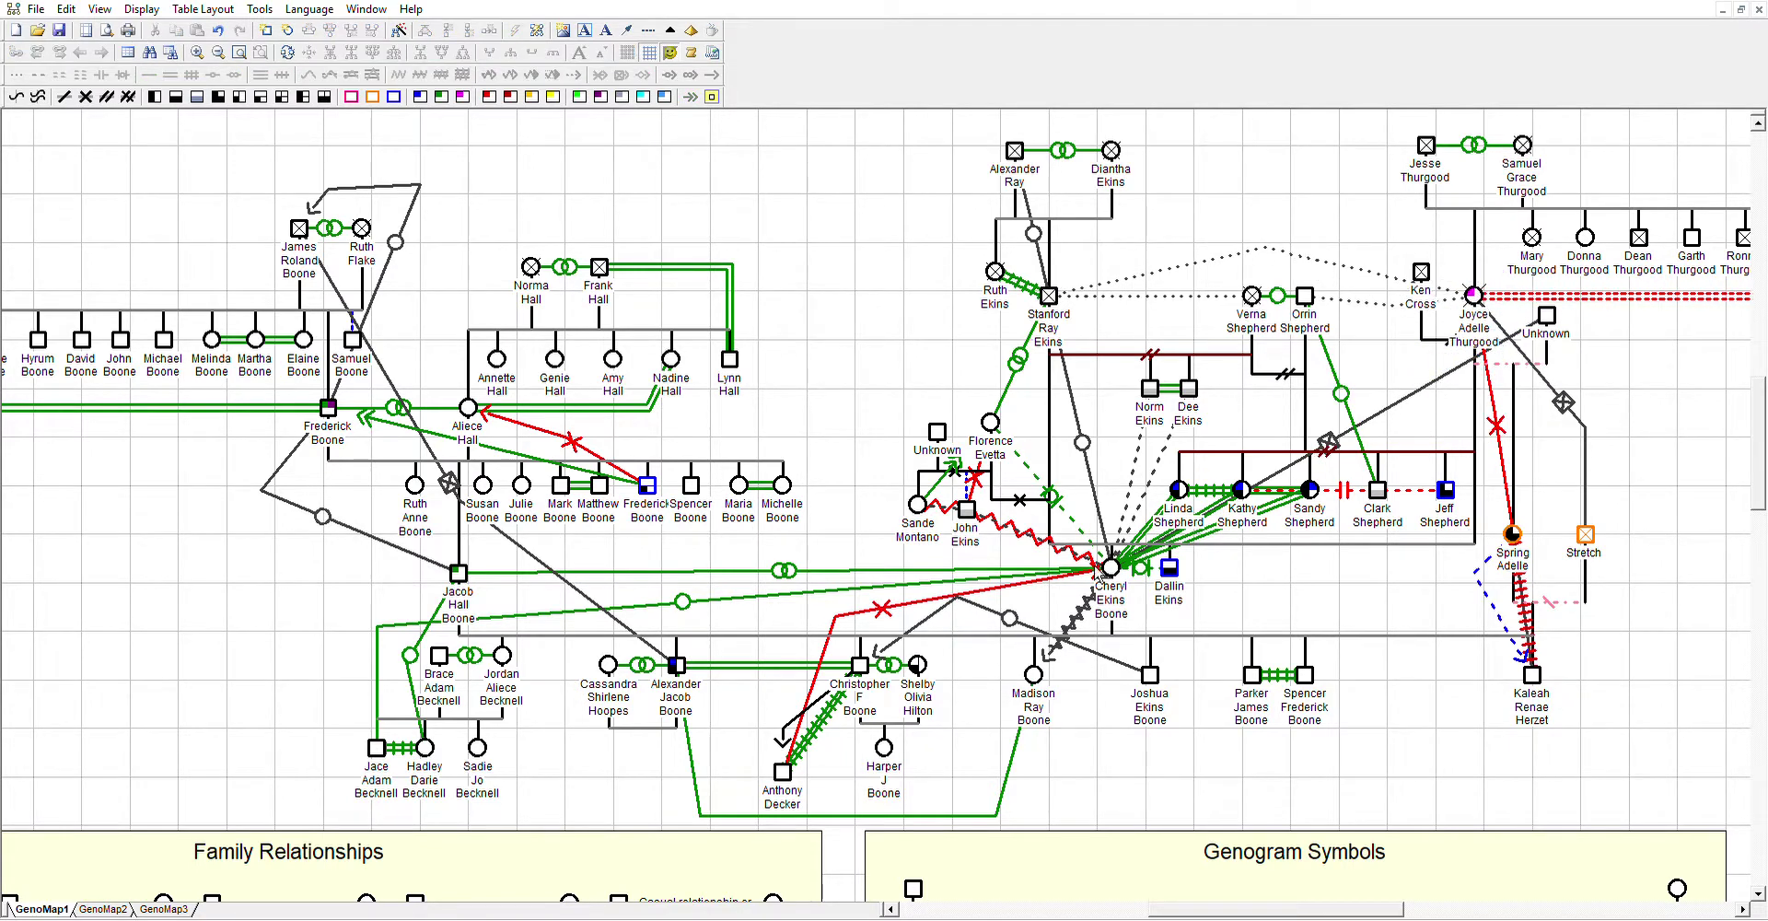